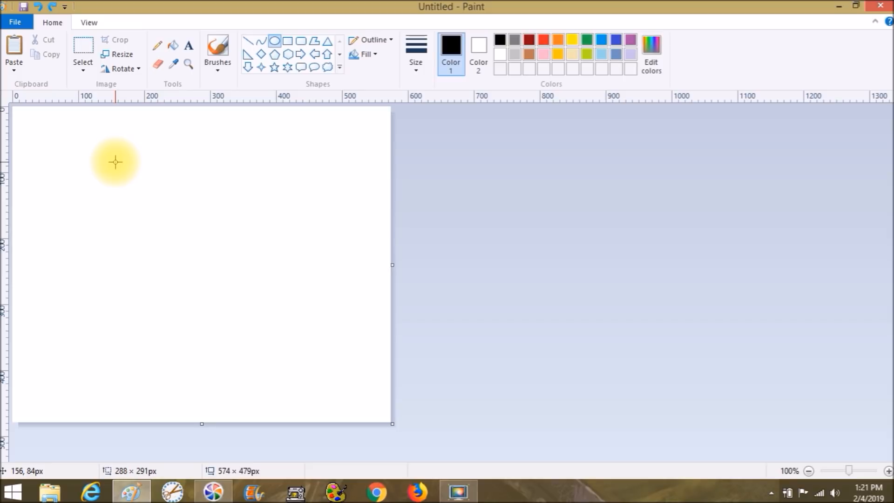
Draw a black circle outline about 294 px wide and move it to the canvas's upper-left corner.
mouse_move(79, 144)
mouse_down()
mouse_move(202, 267)
mouse_move(257, 292)
mouse_move(270, 340)
mouse_up()
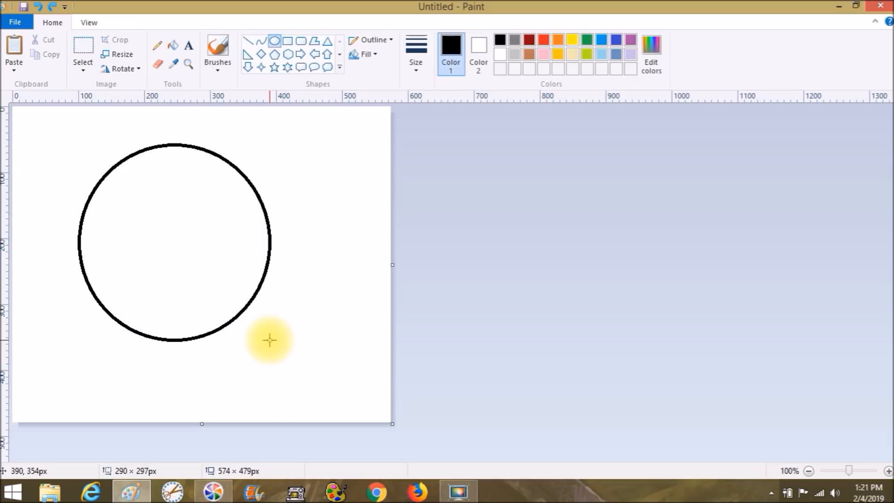
drag(270, 339, 271, 336)
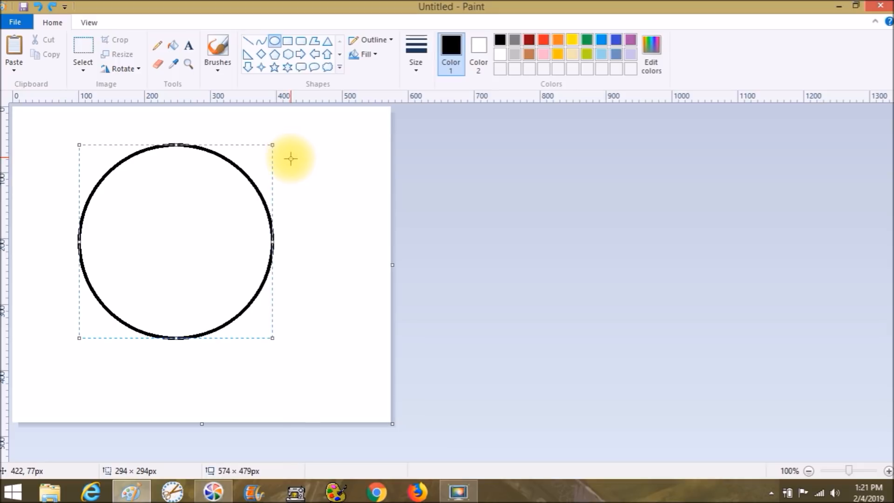
drag(178, 165, 116, 131)
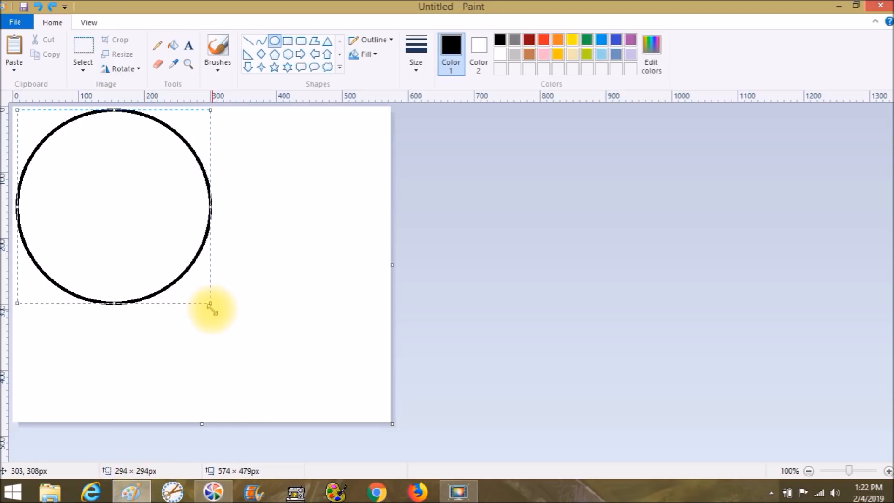
Enlarge the circle to about 302 × 309 px and shrink the canvas around it to about 319 × 324 px.
drag(210, 305, 216, 313)
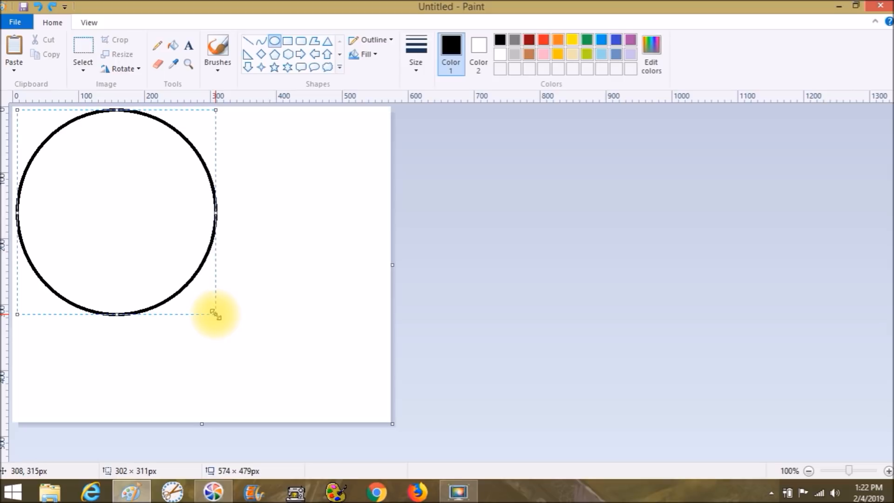
drag(215, 314, 215, 312)
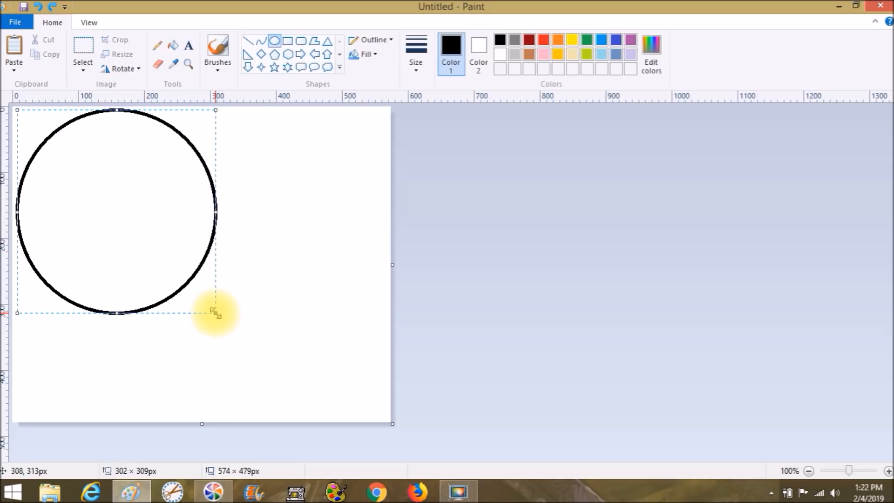
click(356, 381)
drag(393, 423, 224, 321)
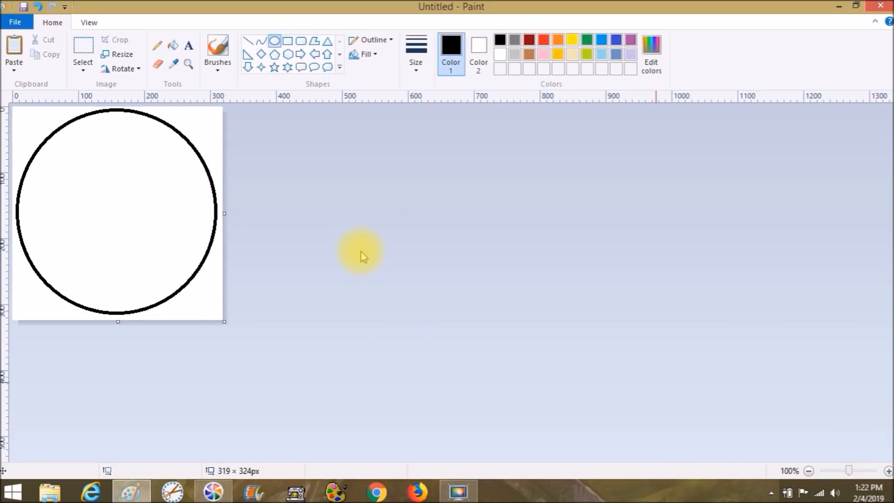
Draw a small black circle about 26 × 25 px outside the large circle, in the canvas's upper-left corner.
click(277, 46)
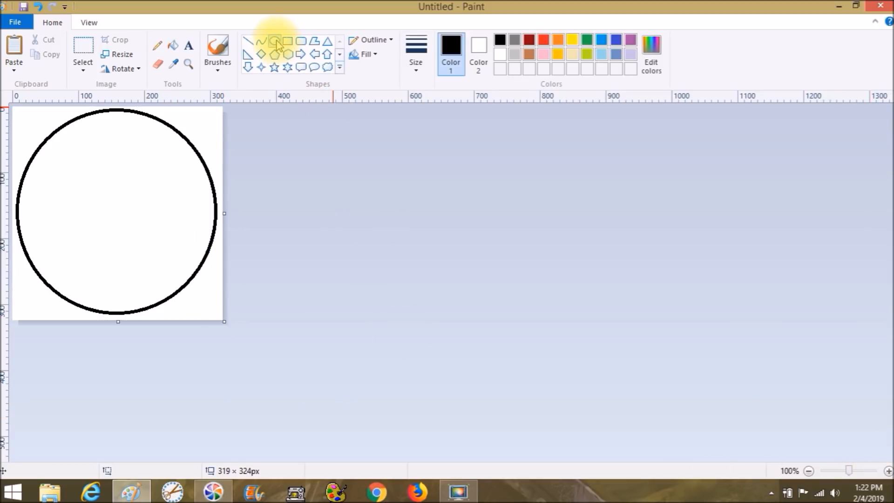
drag(21, 113, 40, 130)
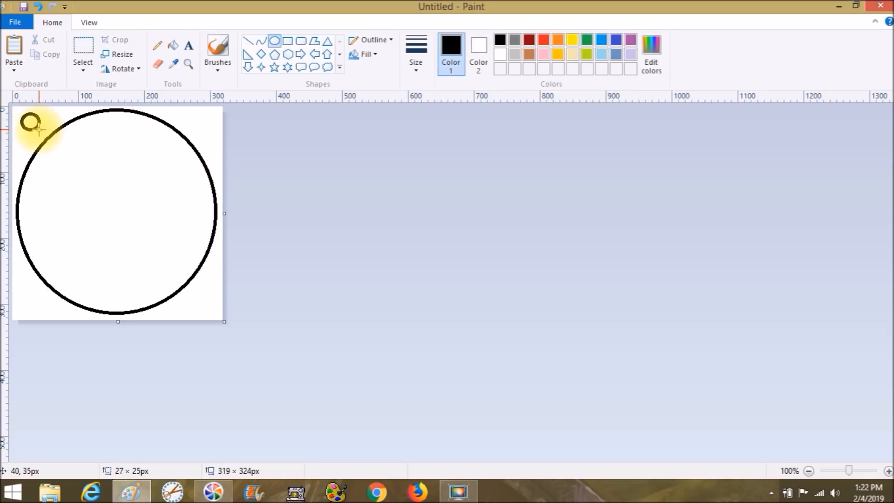
drag(39, 130, 38, 129)
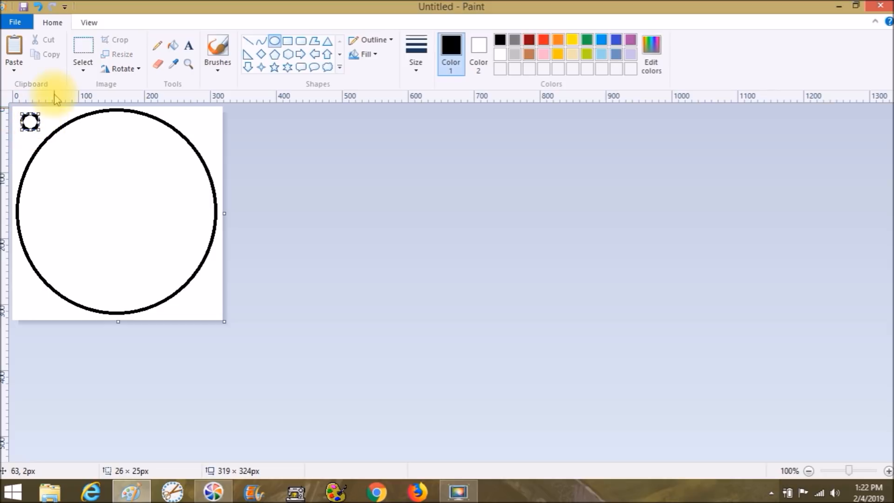
Copy the small circle and place the pasted duplicate inside the large circle near its upper-right edge.
click(82, 46)
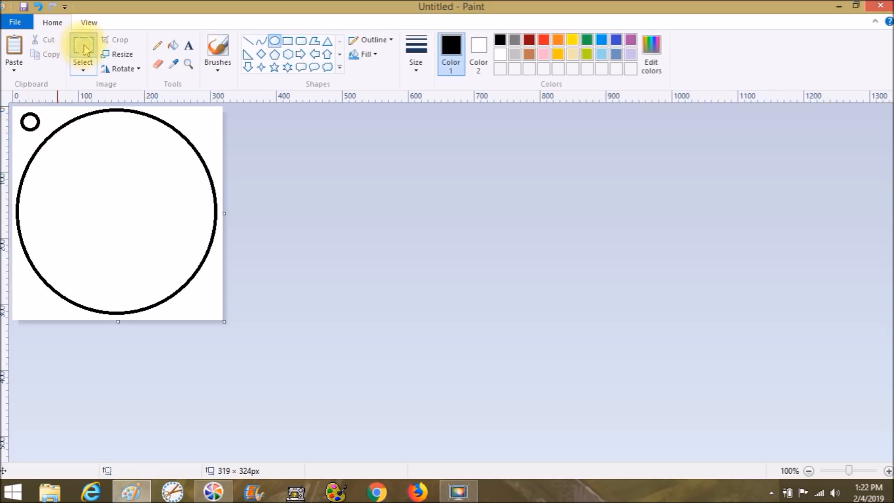
drag(43, 110, 18, 132)
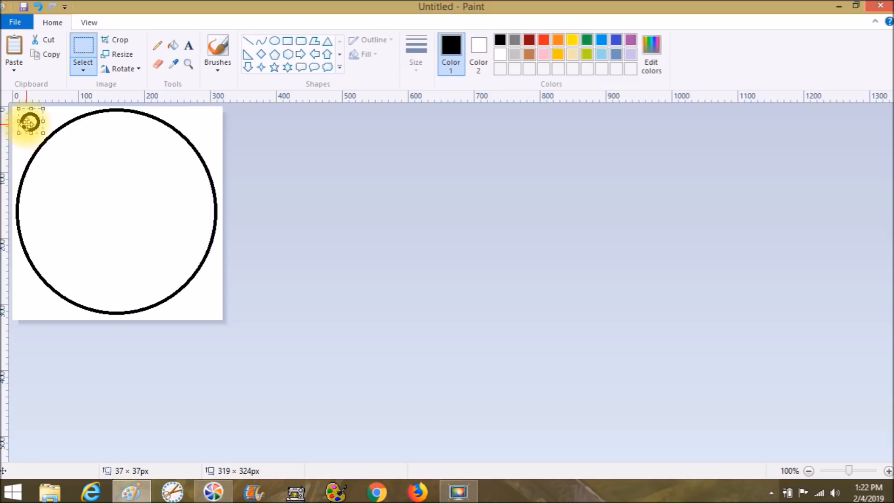
right_click(28, 122)
click(48, 147)
right_click(31, 124)
click(46, 162)
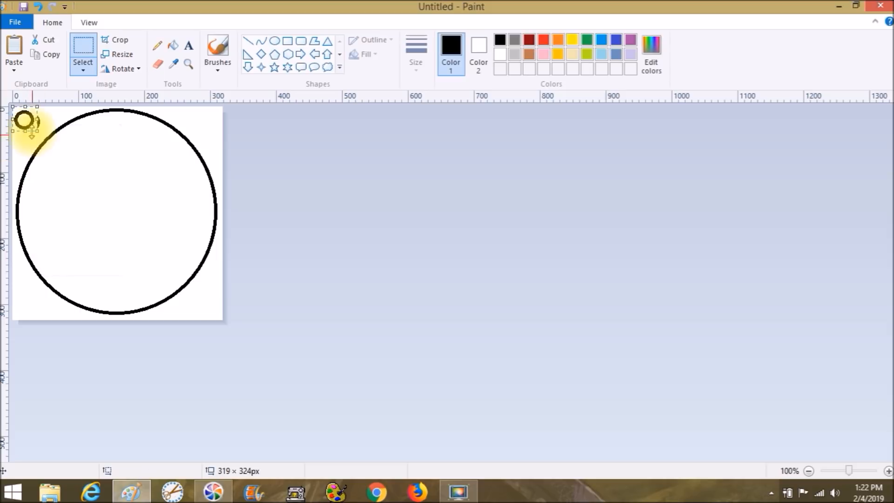
drag(26, 119, 183, 164)
Move the original small circle from the canvas corner to the upper-left inside of the large circle.
drag(21, 110, 43, 133)
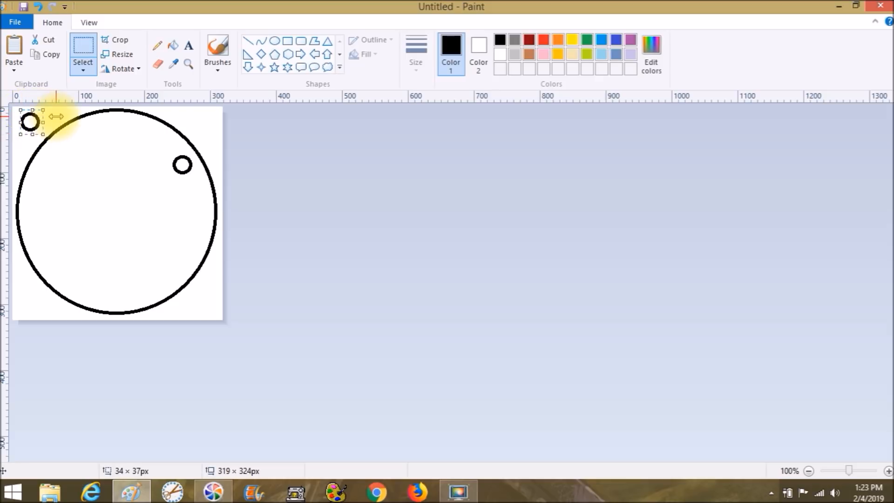
click(64, 193)
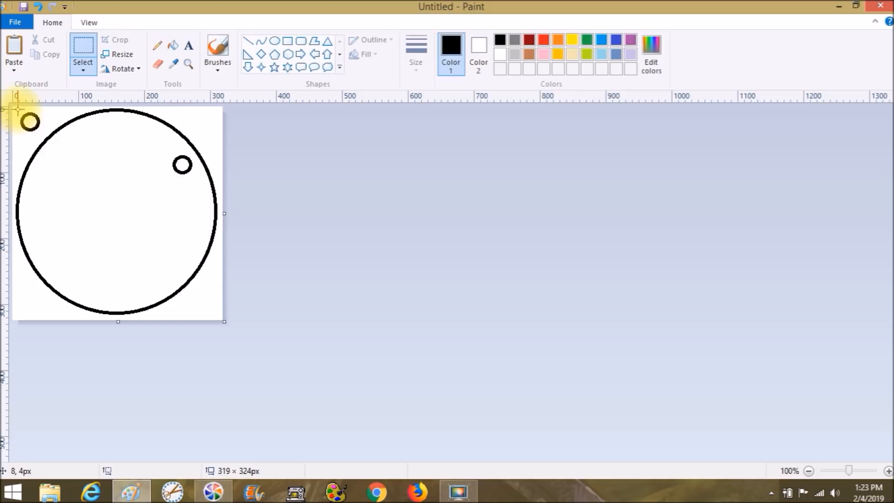
drag(18, 109, 64, 154)
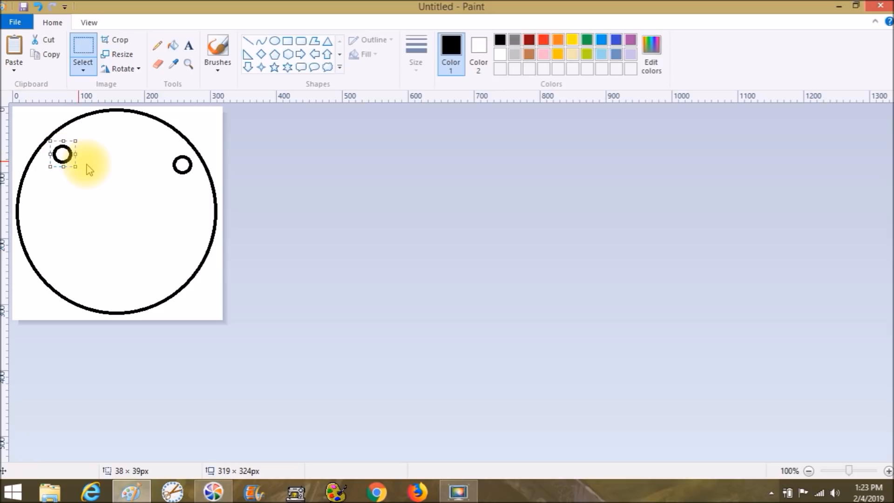
Show the gridlines and align the left small circle level with the right one, near the large circle's edge.
click(88, 22)
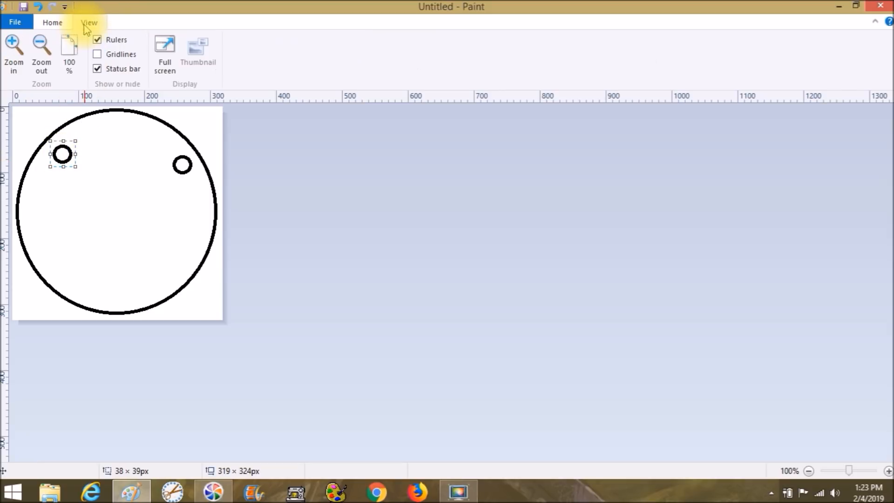
click(106, 61)
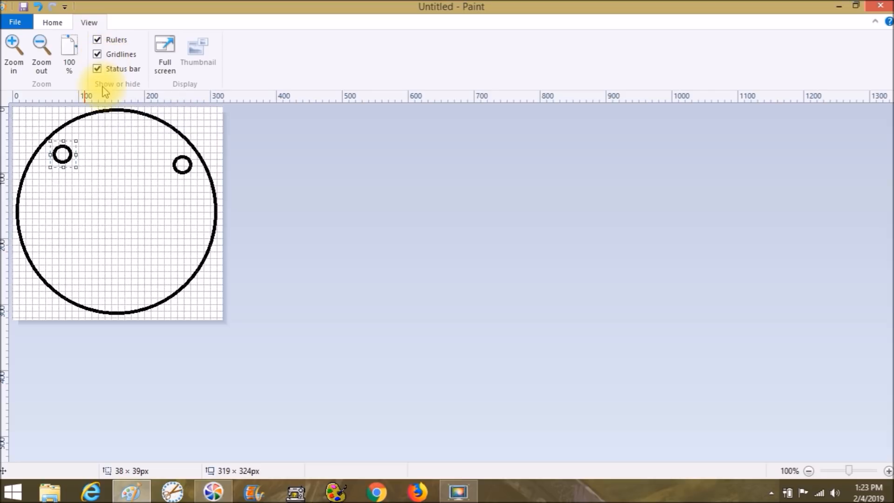
drag(60, 155, 63, 163)
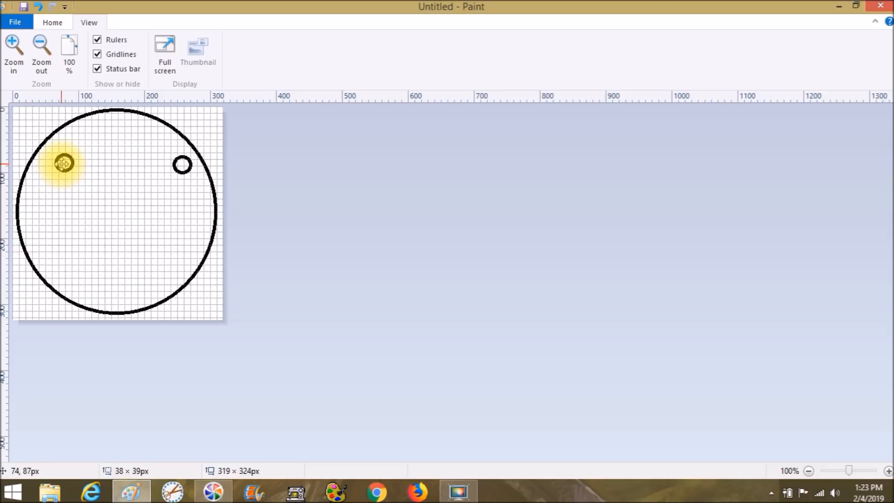
drag(63, 163, 53, 164)
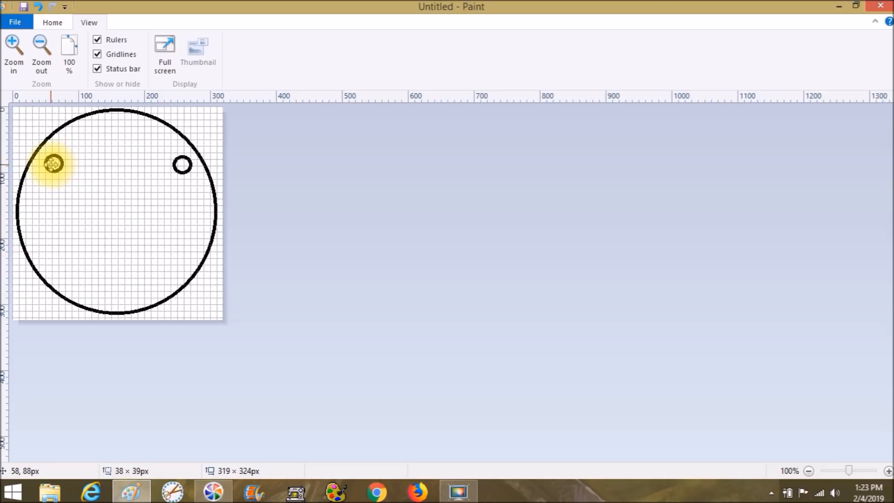
drag(54, 164, 54, 165)
drag(54, 165, 54, 164)
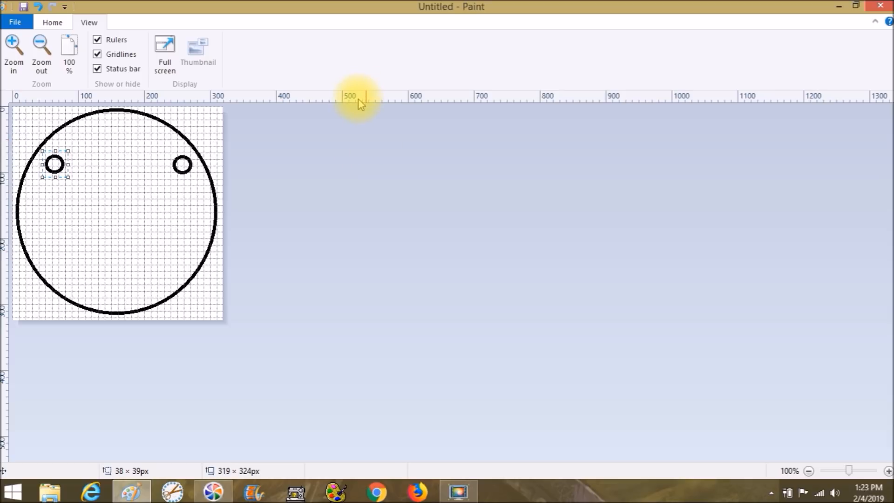
click(297, 159)
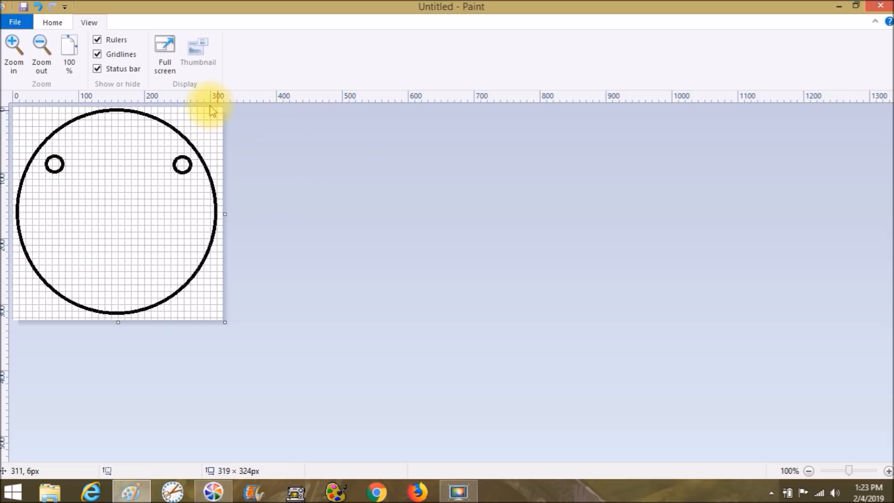
Hide the gridlines on the canvas.
click(53, 24)
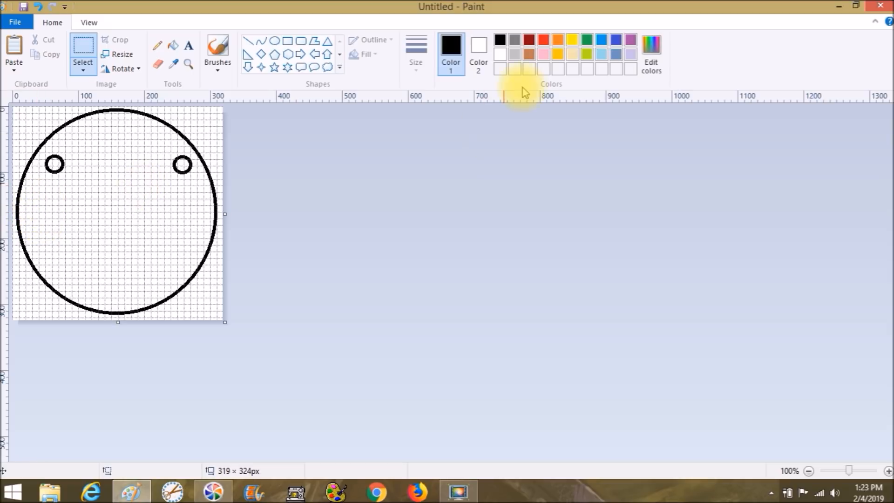
click(89, 22)
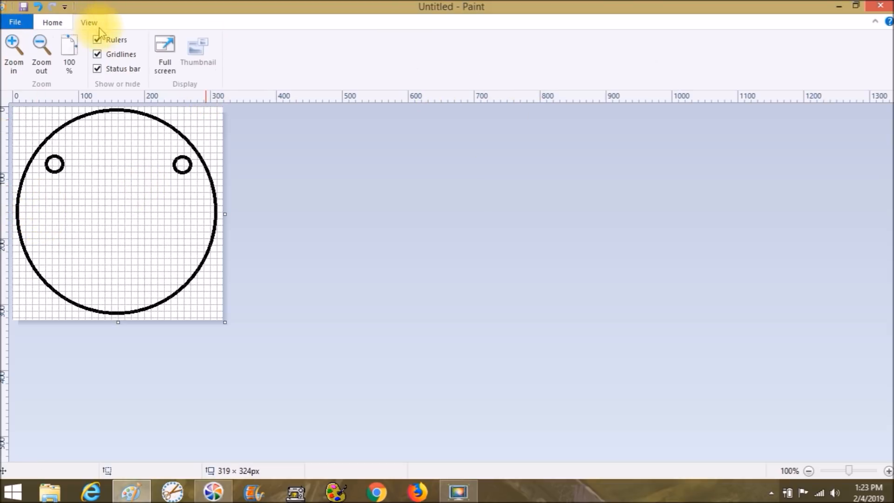
click(97, 54)
click(52, 22)
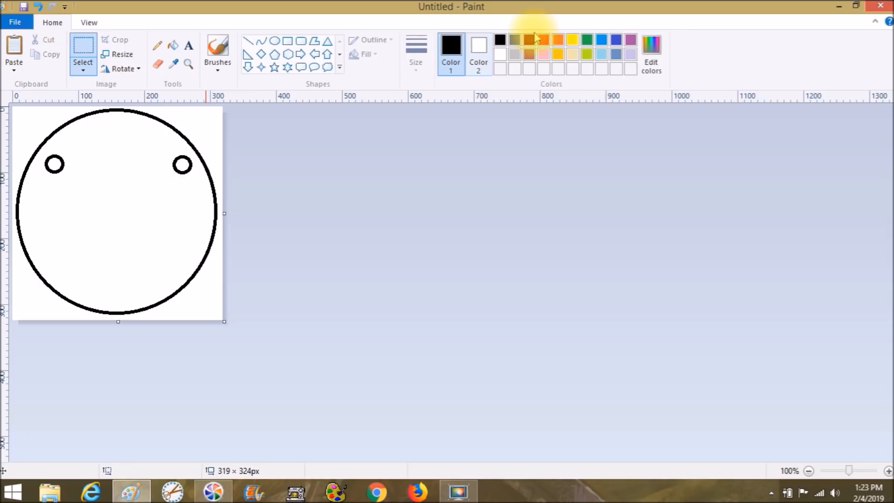
Draw a red horizontal line about 271 px long across the large circle, just below the two small circles.
click(546, 42)
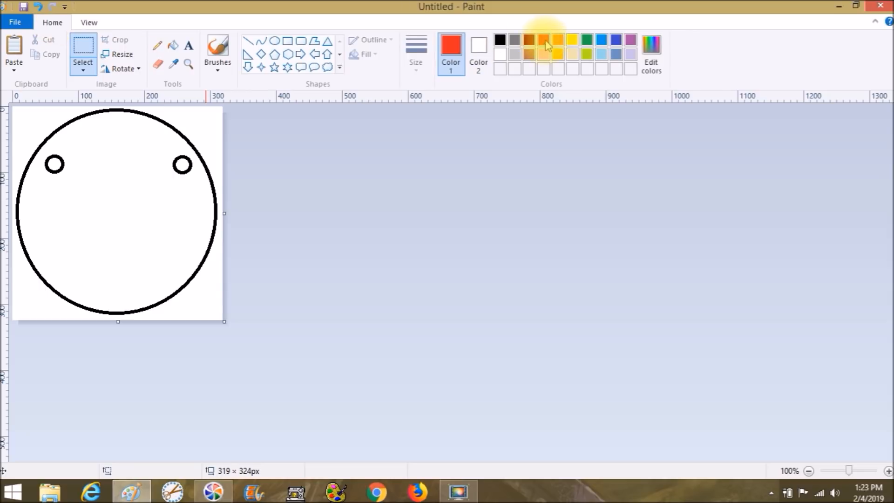
click(247, 41)
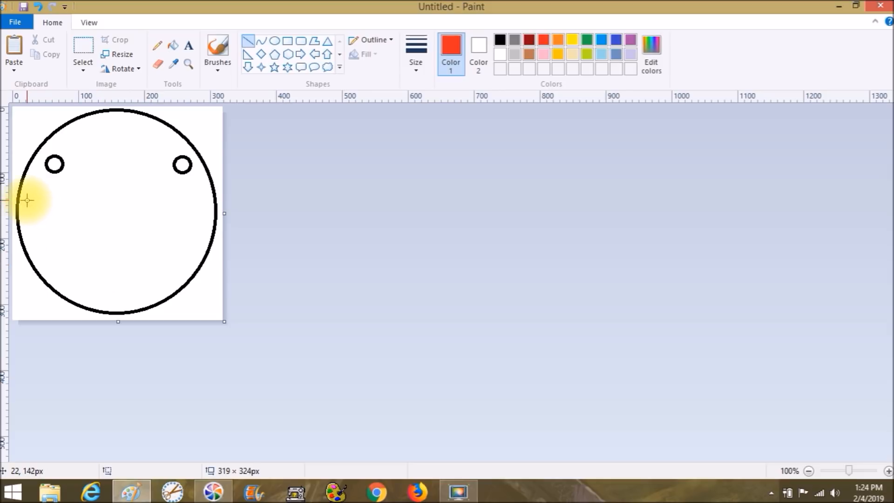
drag(27, 200, 201, 200)
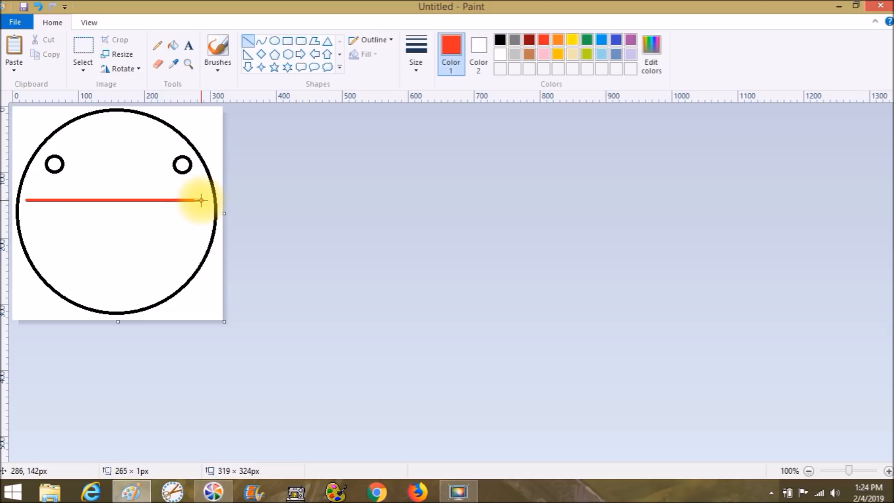
drag(201, 200, 205, 200)
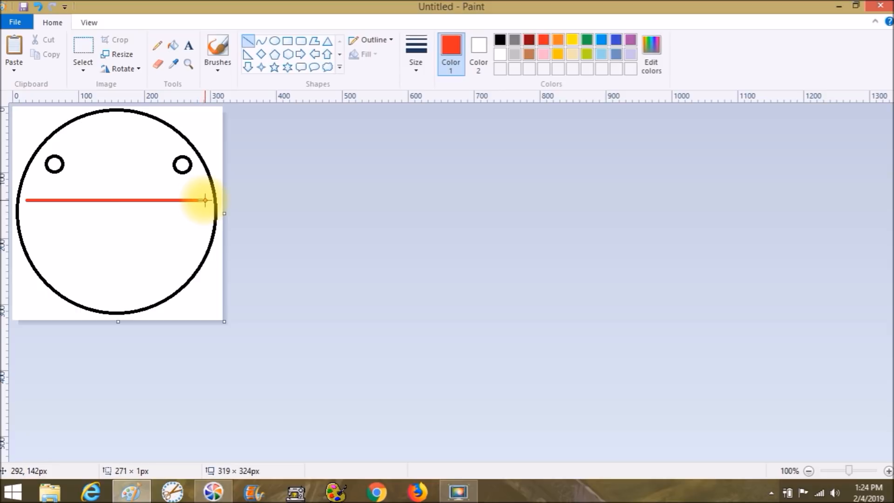
drag(205, 200, 206, 200)
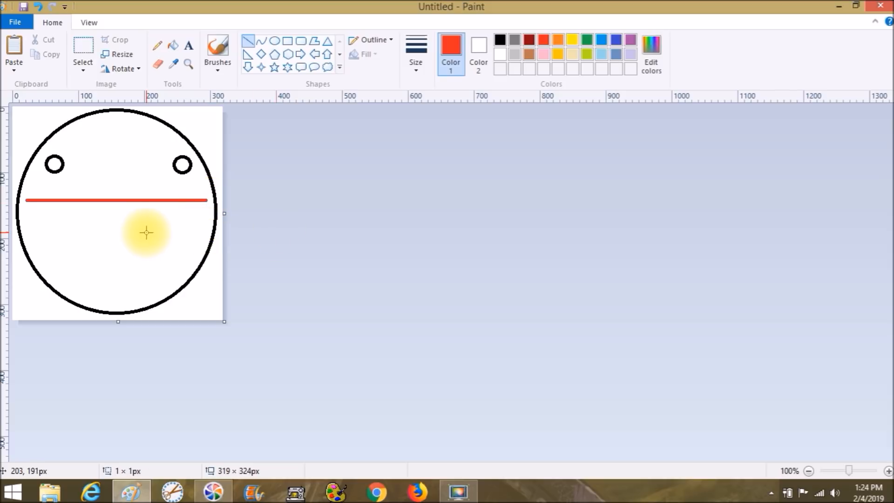
click(400, 282)
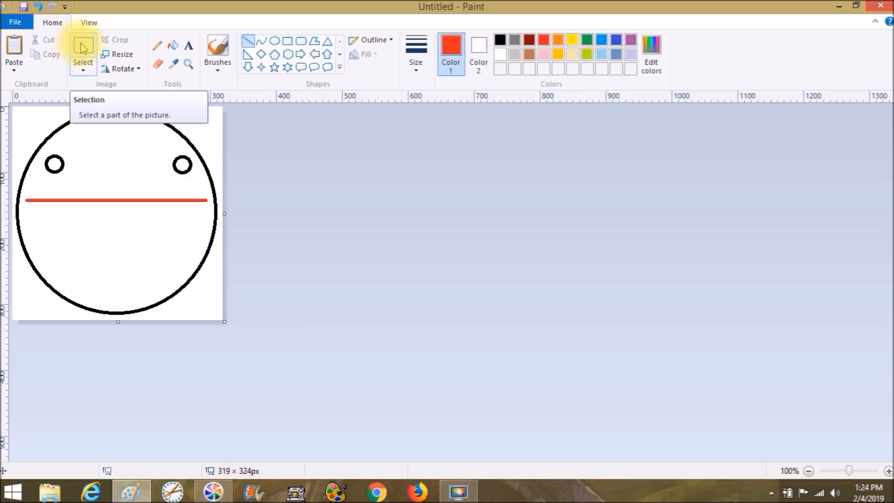
Select the whole drawing and switch to SewArt.
click(83, 65)
click(108, 146)
click(338, 493)
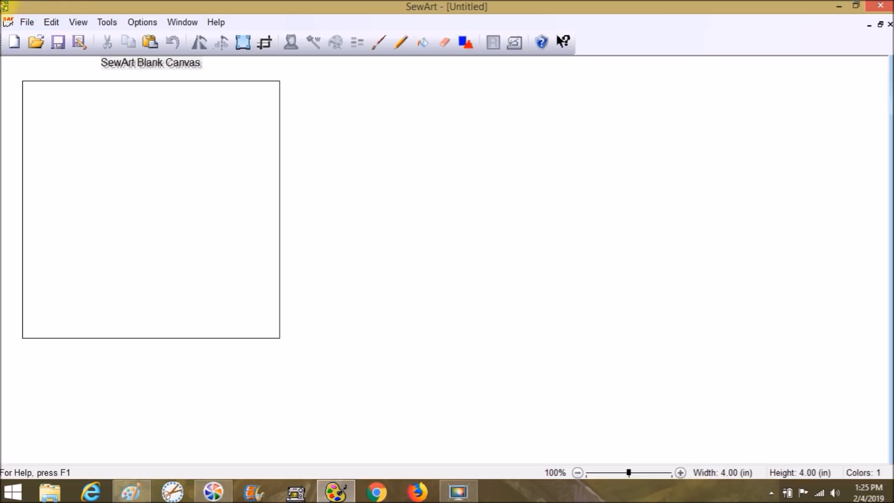
Try to paste the drawing from the clipboard, and reset the workspace to a new blank canvas.
click(26, 22)
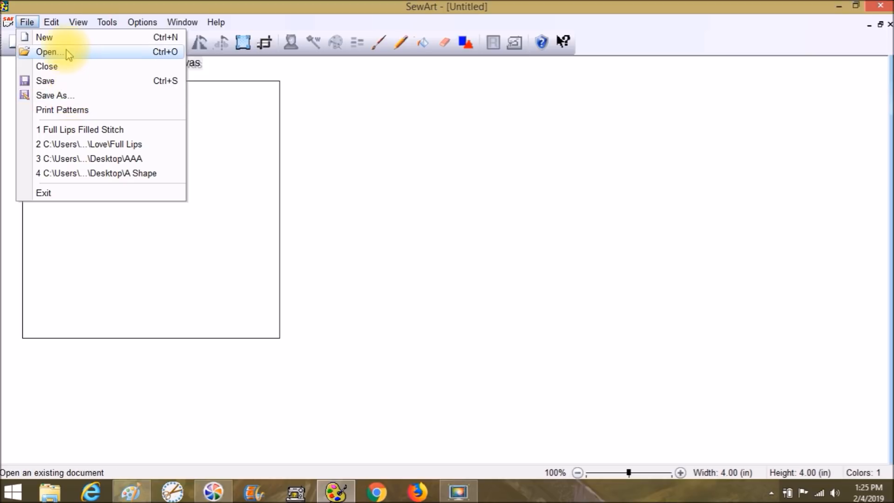
mouse_move(52, 27)
click(71, 85)
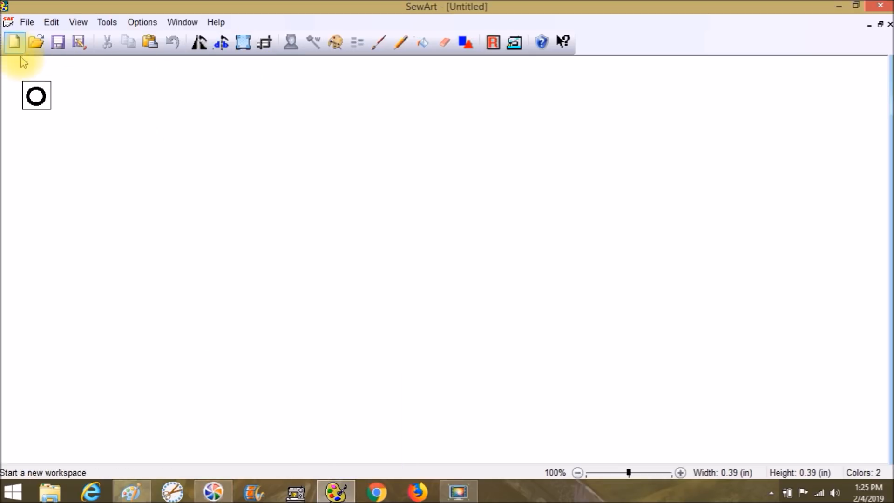
click(13, 42)
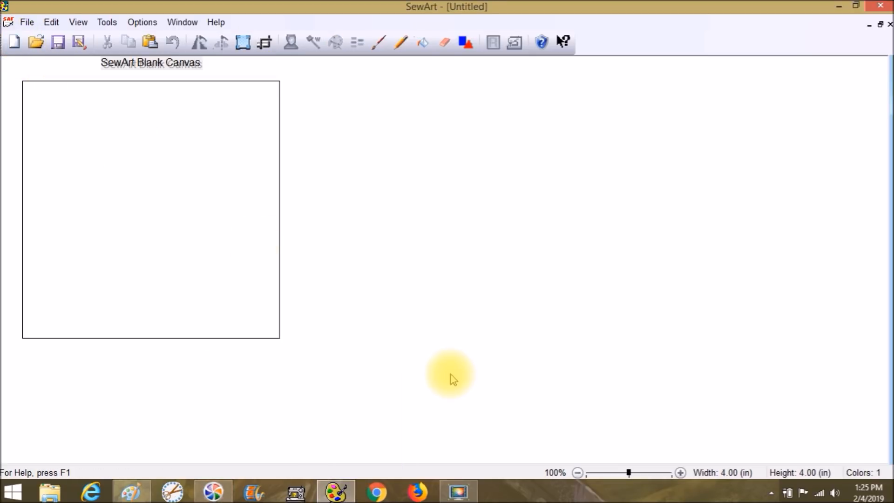
Switch to Paint, select the whole drawing and copy it to the clipboard.
click(148, 491)
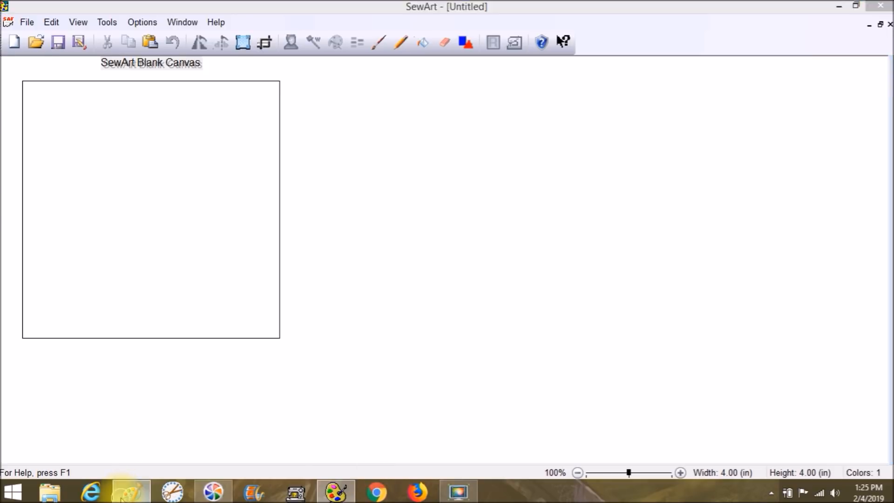
click(83, 70)
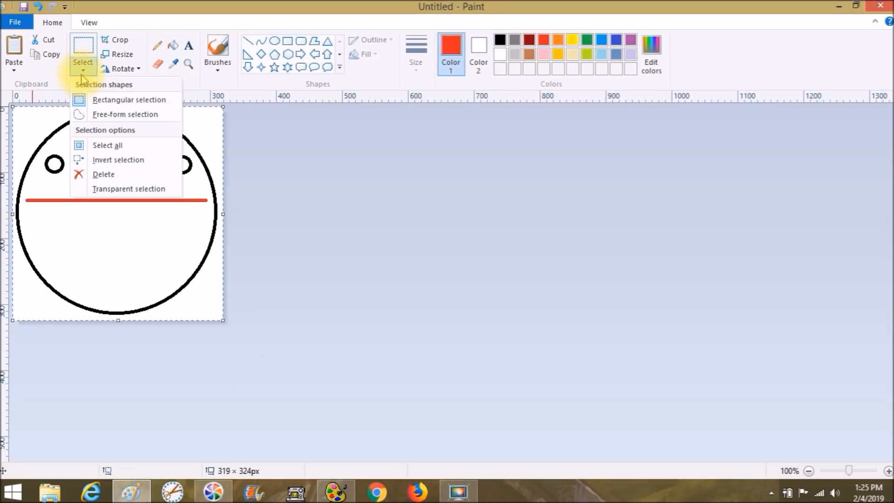
click(106, 145)
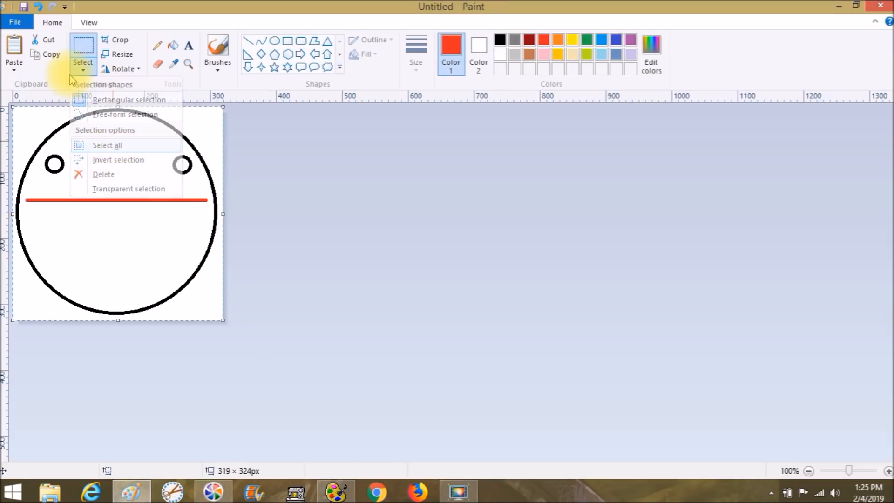
click(47, 56)
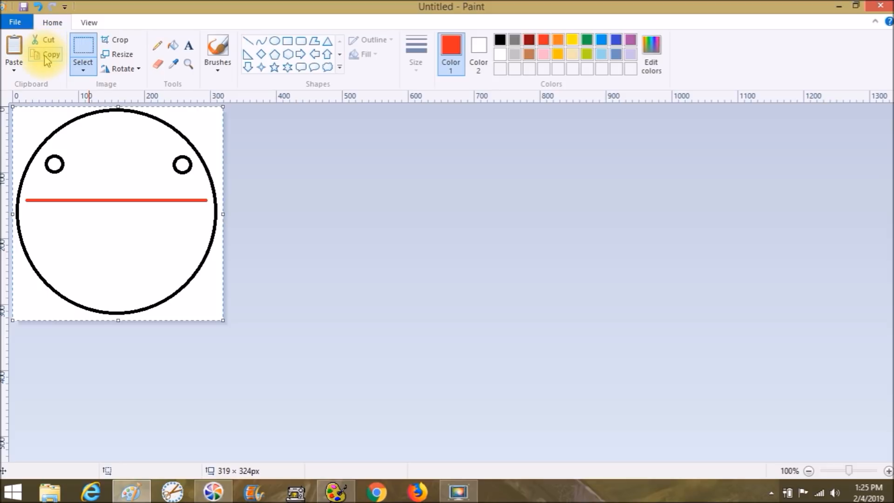
Switch to SewArt and paste the copied drawing onto the blank canvas.
click(336, 492)
click(51, 22)
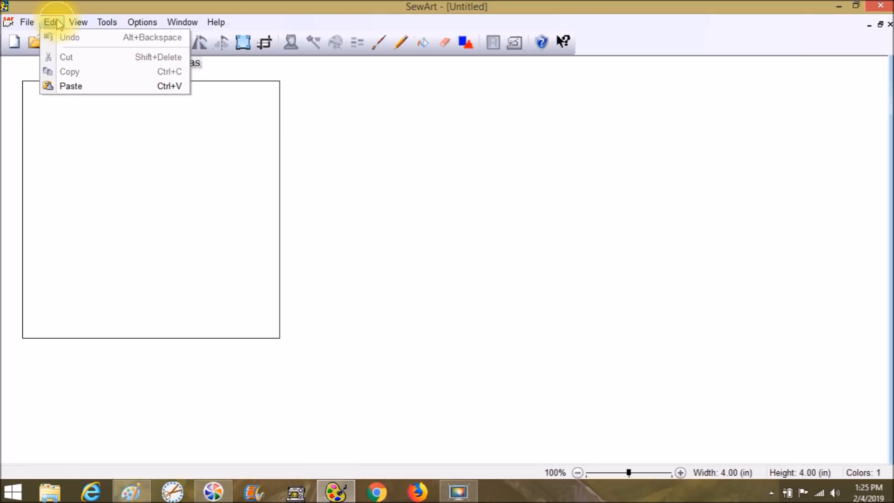
click(71, 86)
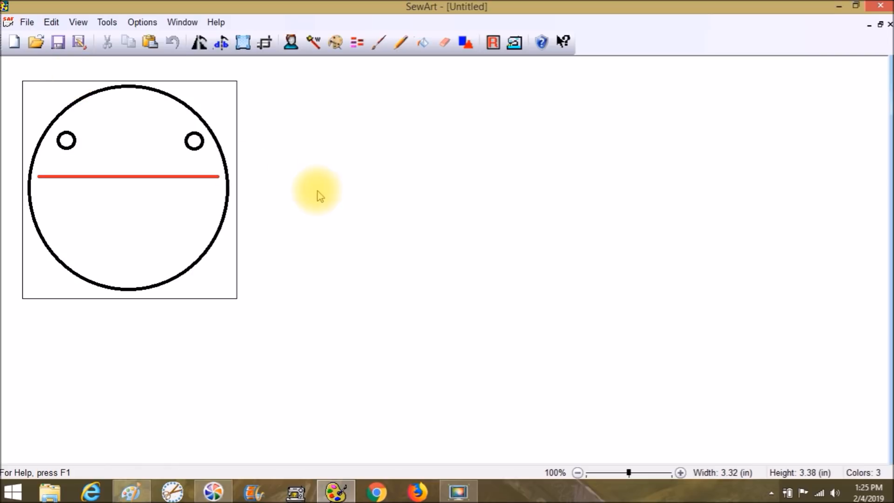
Apply a color reduction with 3 colors to the image and switch to stitch mode.
click(247, 51)
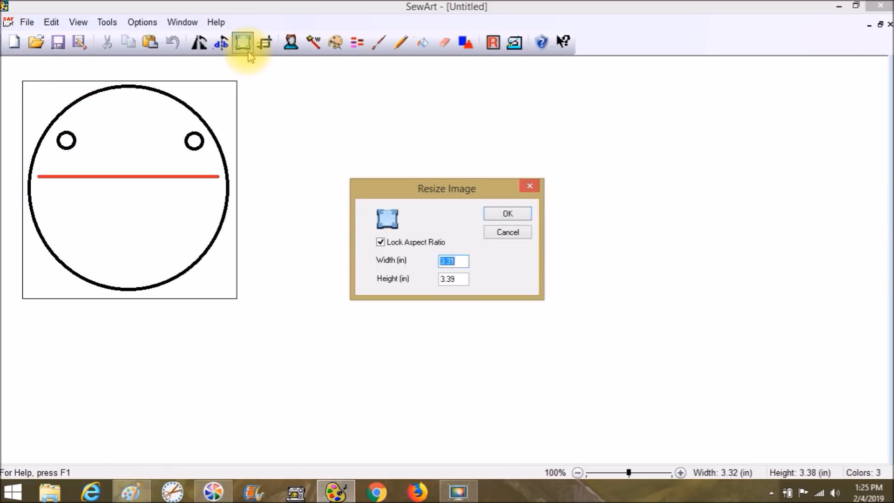
click(531, 186)
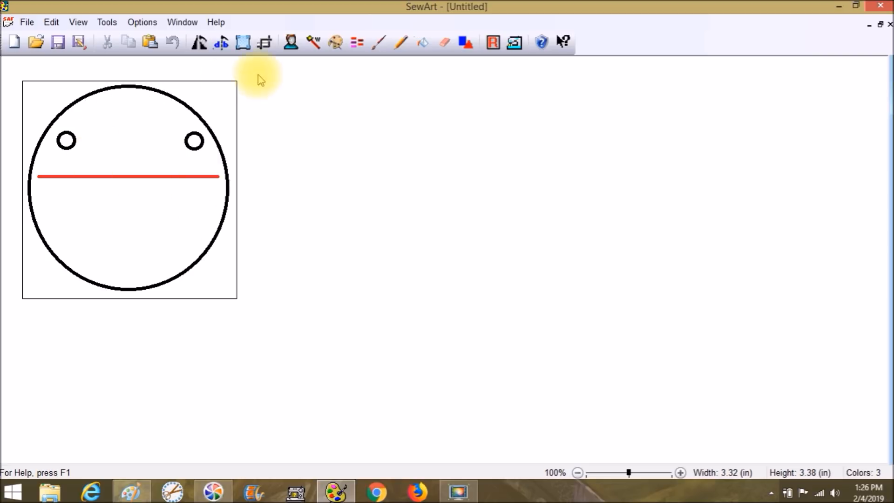
click(334, 41)
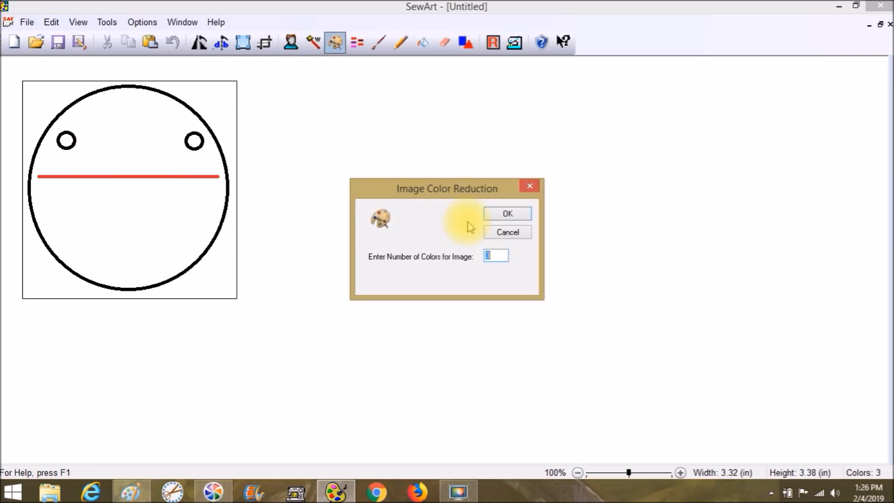
click(495, 256)
click(487, 216)
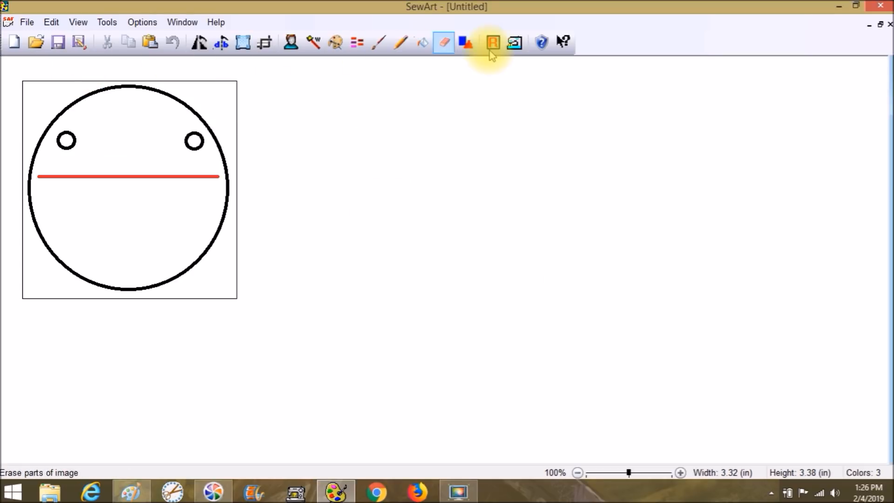
click(517, 51)
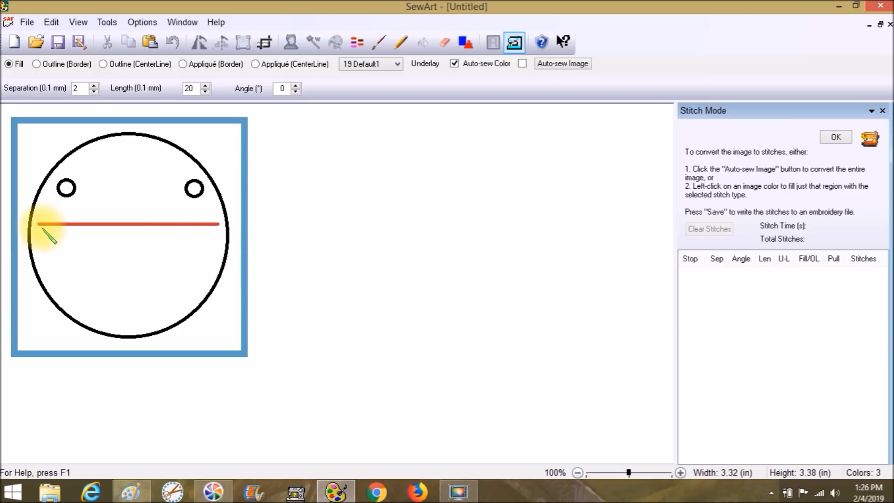
Try a 19 Default1 fill stitch on the red line and clear the stitches.
click(45, 224)
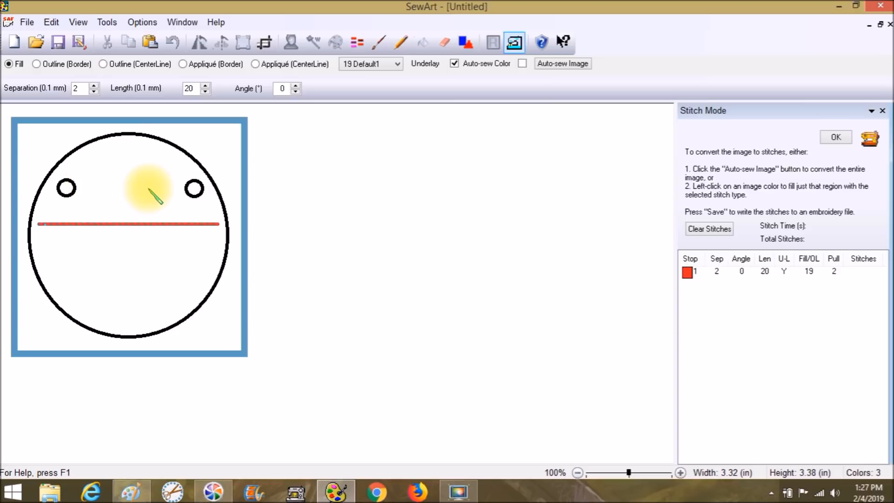
click(710, 228)
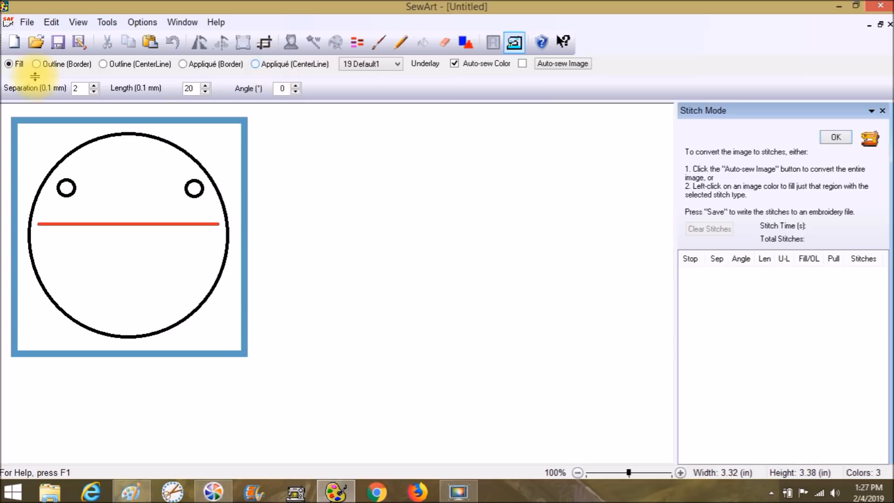
Stitch the large circle as Appliqué (CenterLine) in 5 Satin with height 40 and length 2.
click(263, 68)
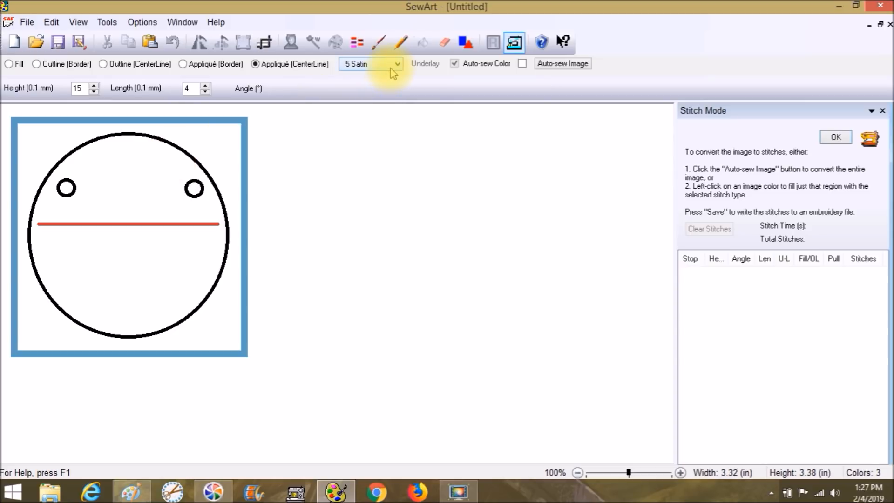
drag(83, 88, 64, 89)
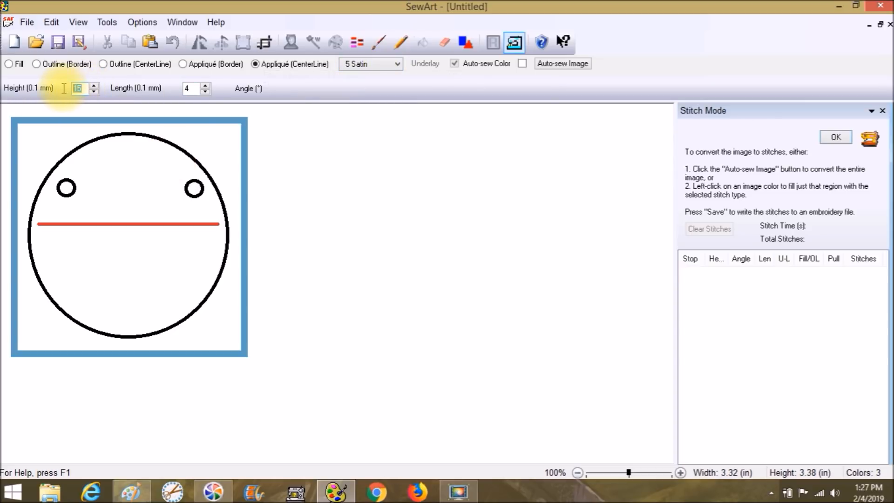
text(40)
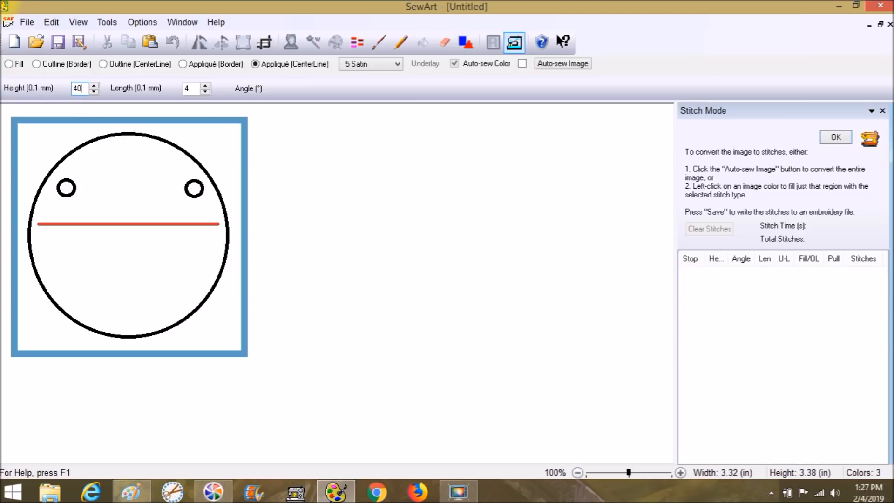
double_click(187, 88)
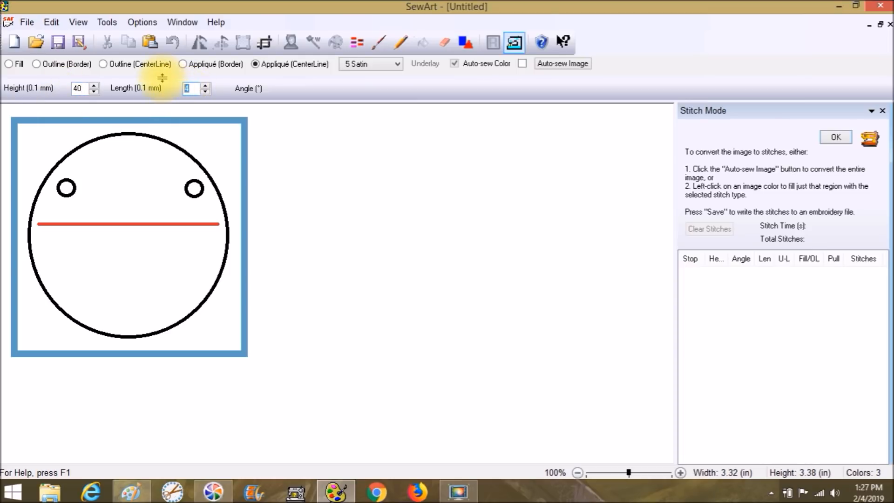
text(2)
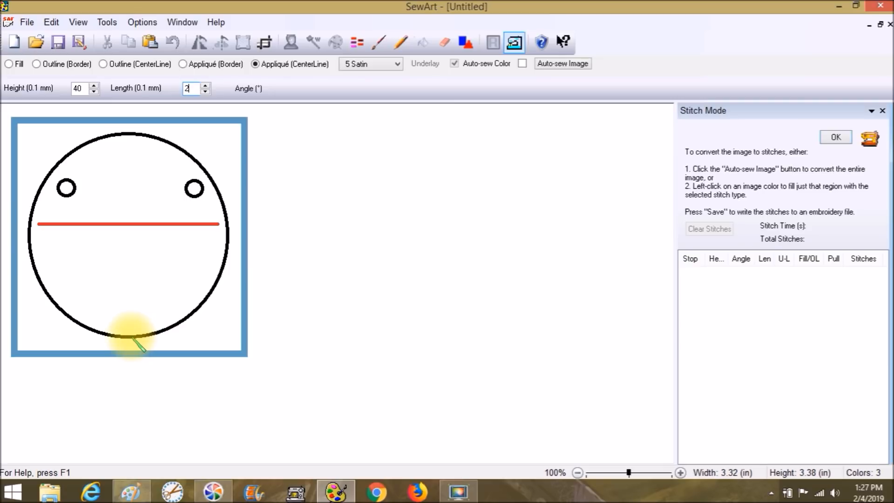
click(680, 473)
click(680, 473)
click(680, 473)
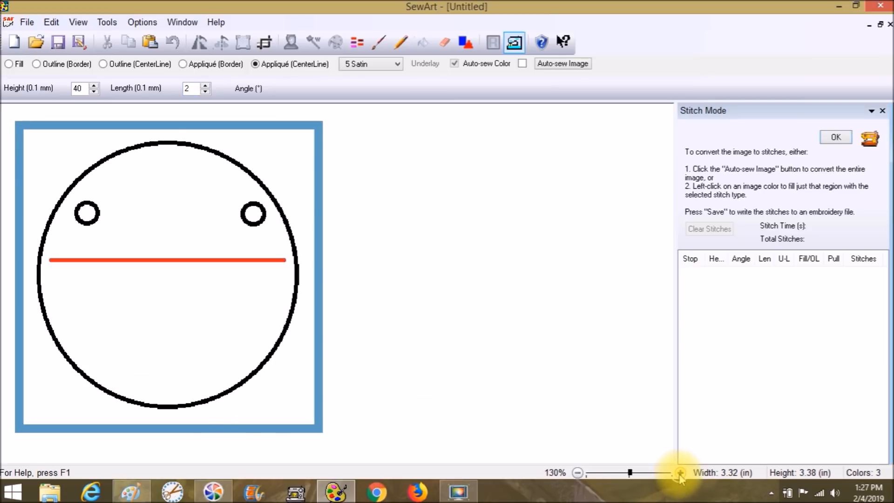
click(680, 473)
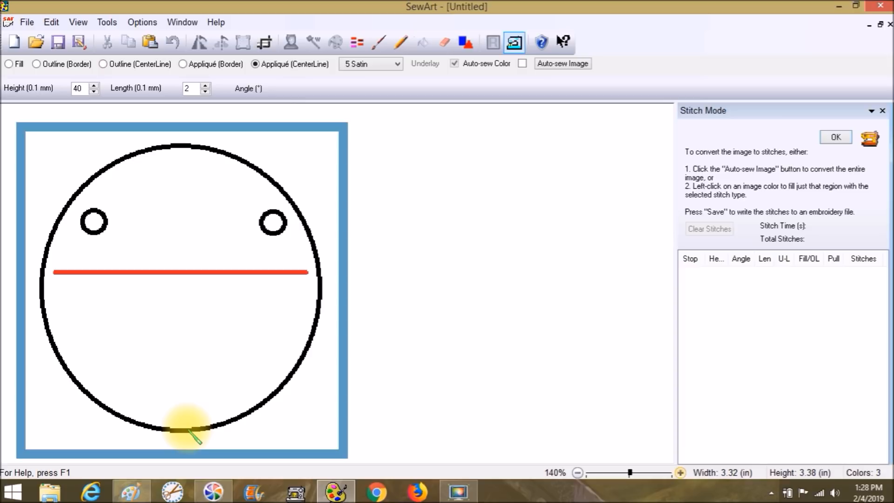
click(187, 432)
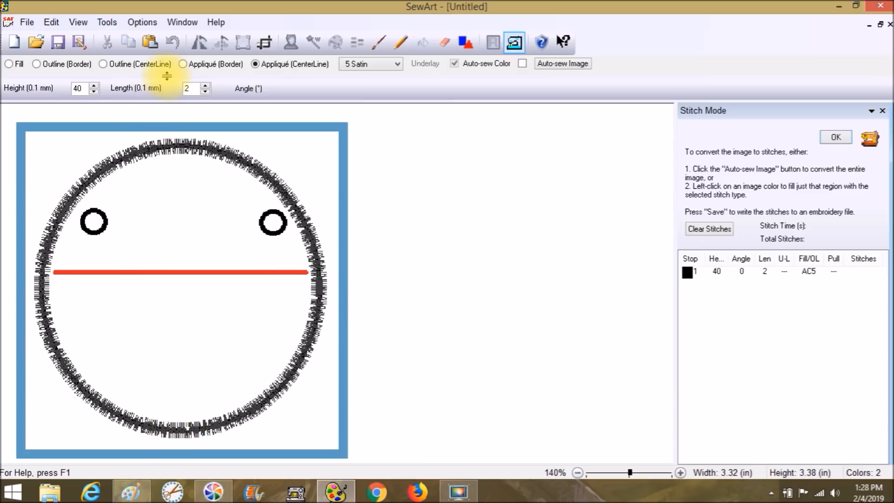
Stitch the red line as Outline (CenterLine) in 1 Running with height 2 and length 25.
click(116, 67)
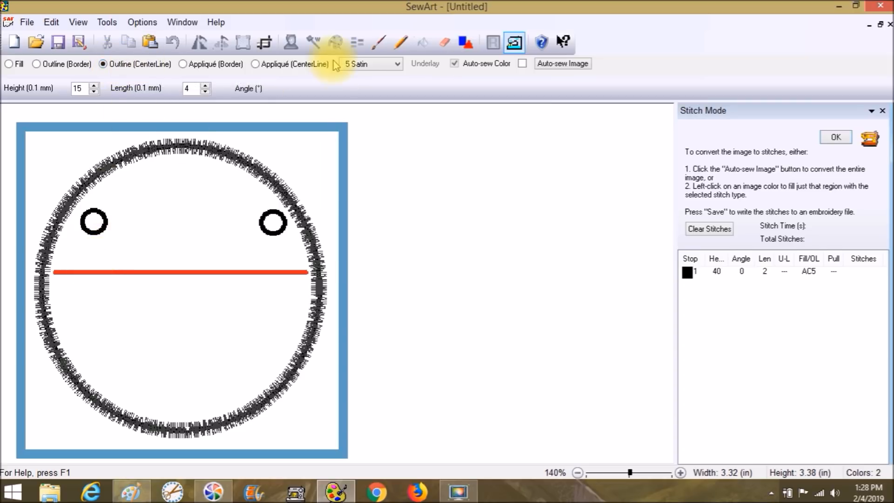
click(356, 65)
click(361, 76)
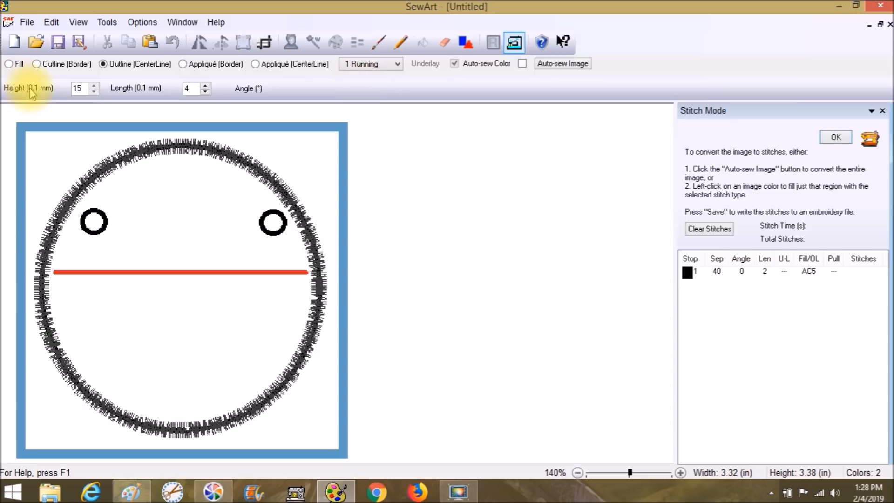
double_click(77, 88)
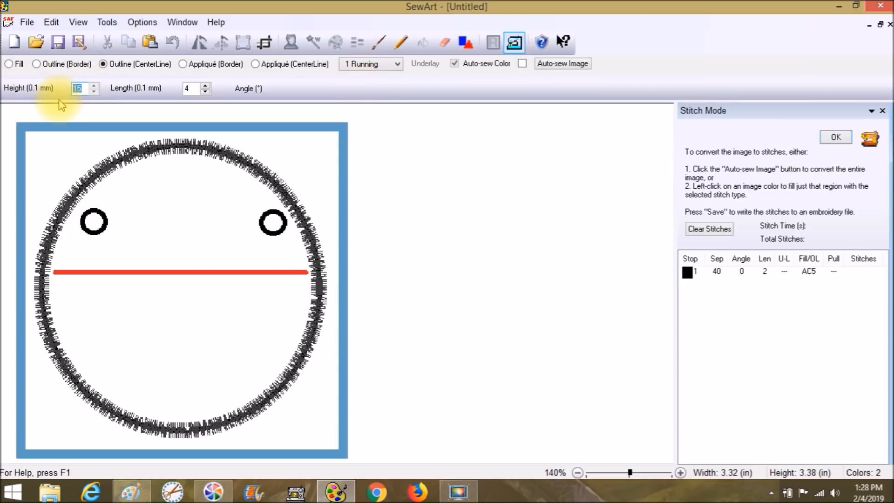
text(2)
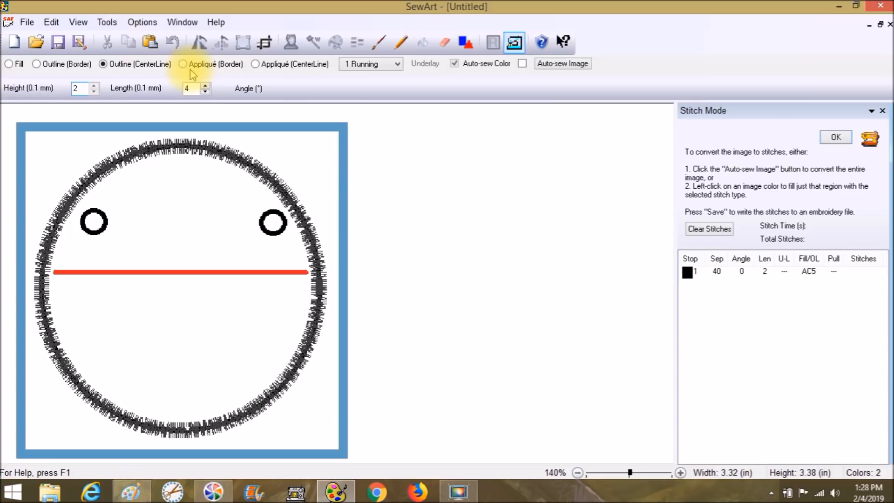
double_click(190, 89)
text(25)
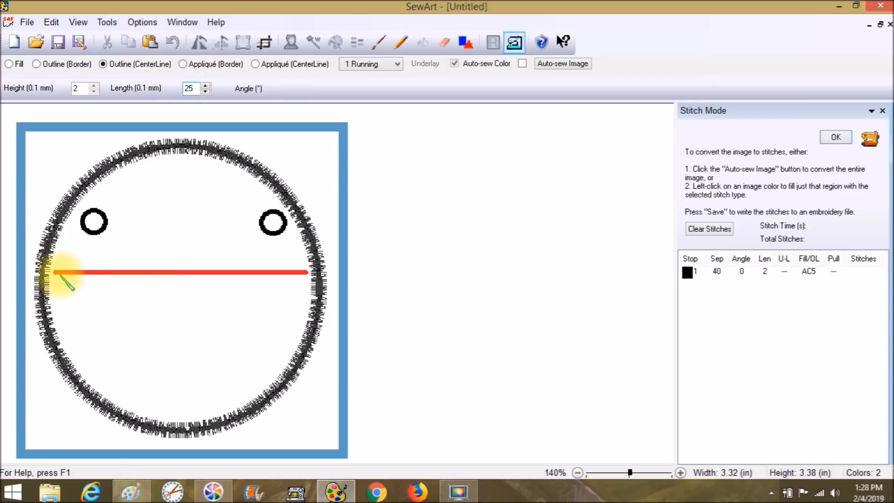
click(56, 274)
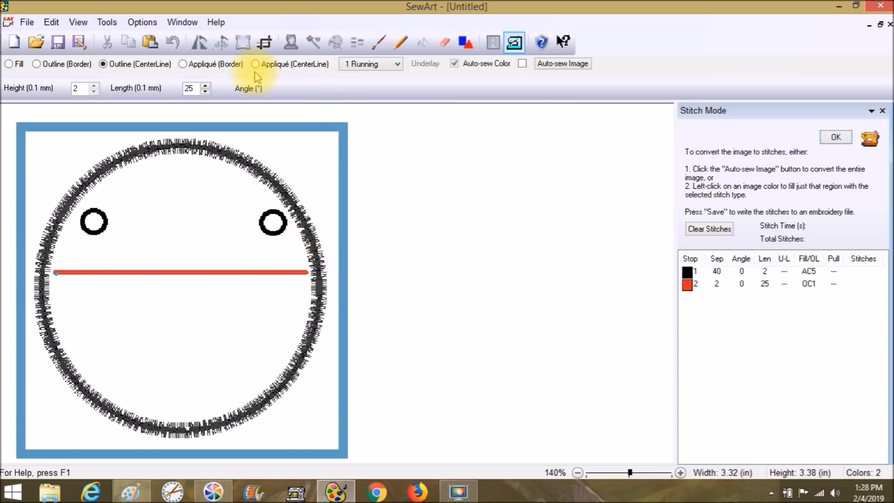
Stitch both small circles as Outline (CenterLine) in 5 Satin with height 20 and length 1.
click(130, 65)
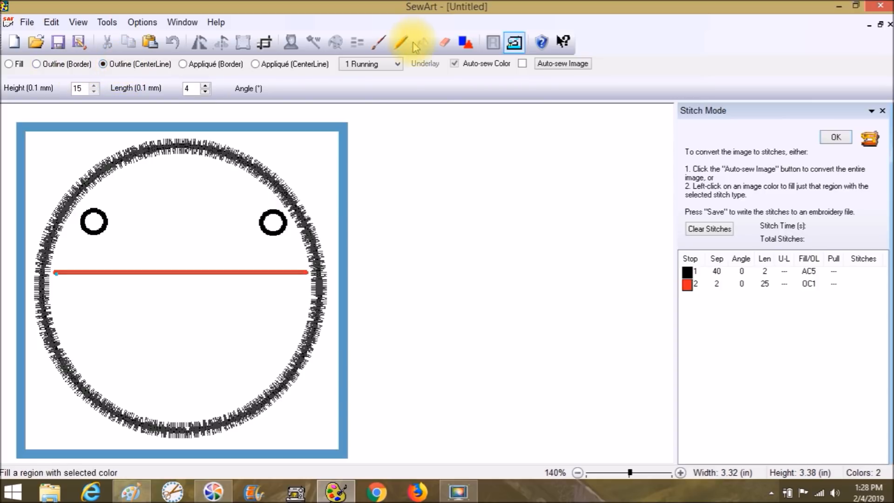
click(397, 64)
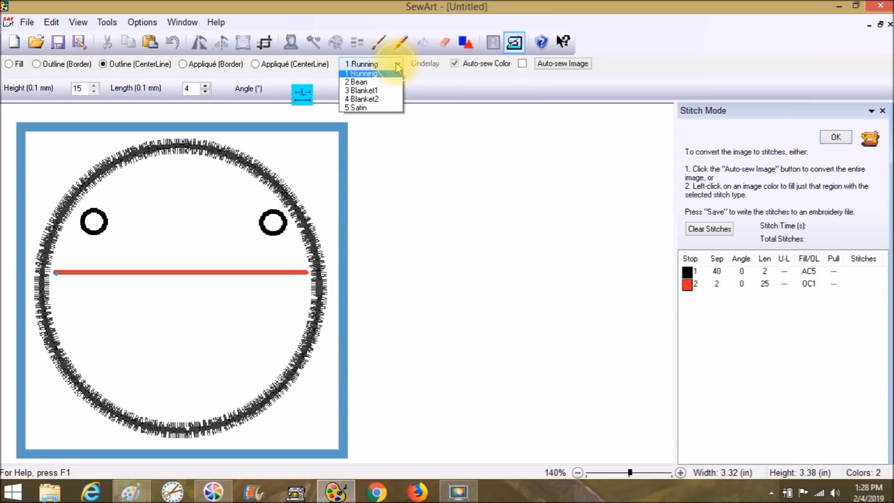
click(368, 110)
double_click(79, 88)
text(20)
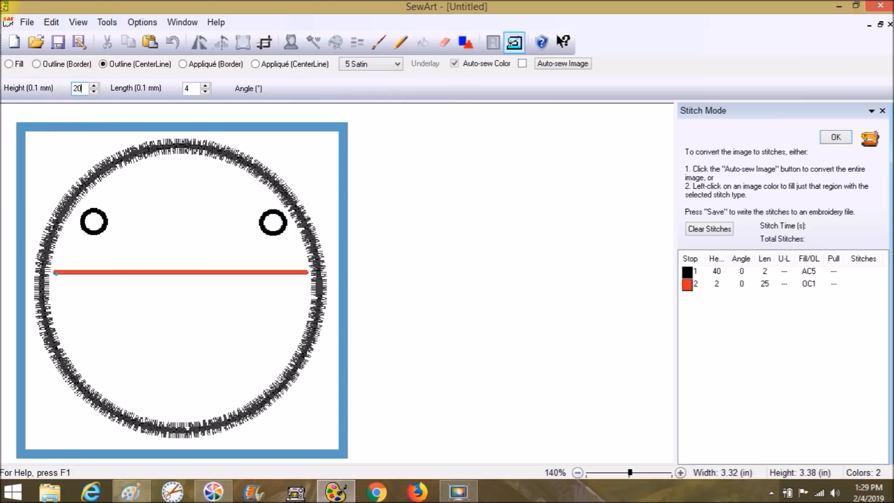
double_click(189, 88)
text(1)
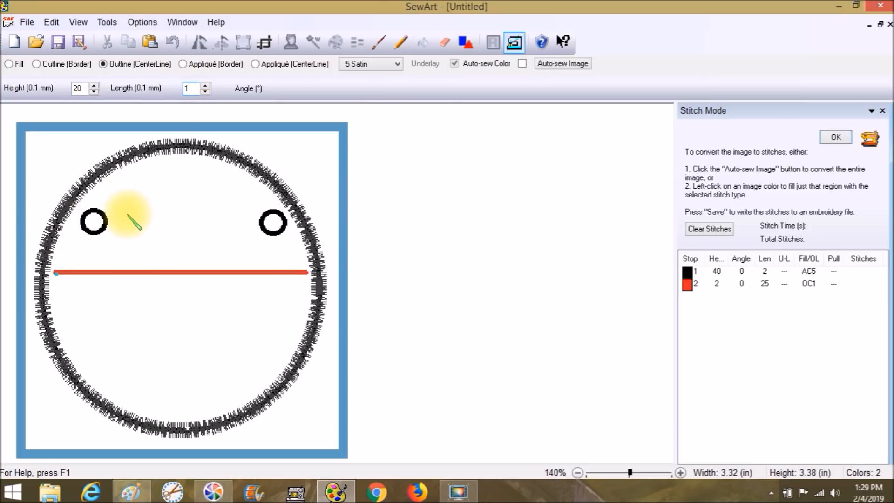
click(94, 223)
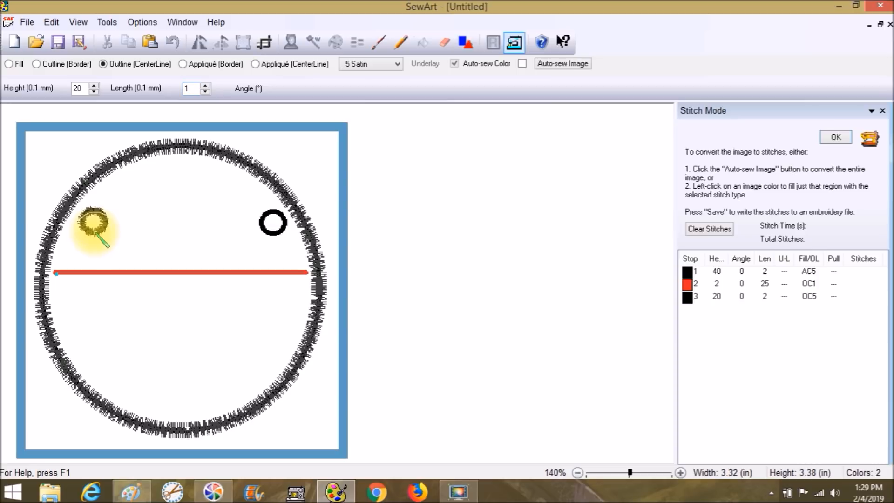
click(273, 224)
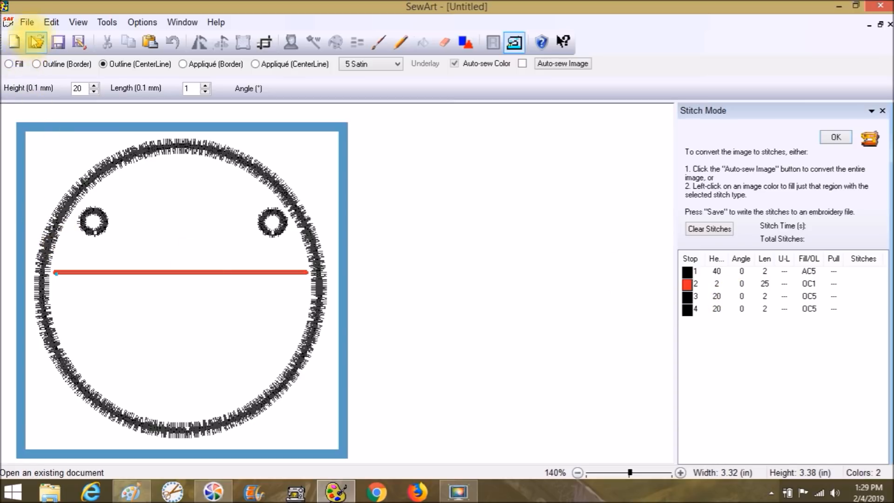
click(27, 22)
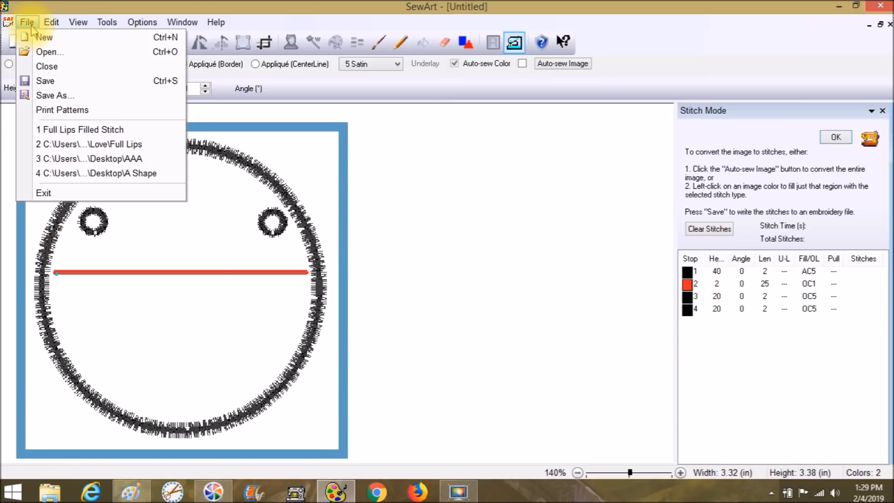
click(75, 99)
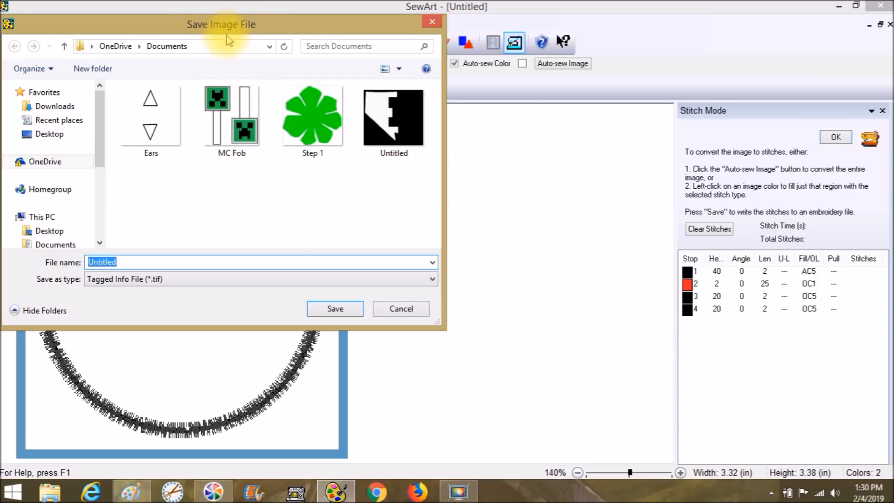
click(270, 279)
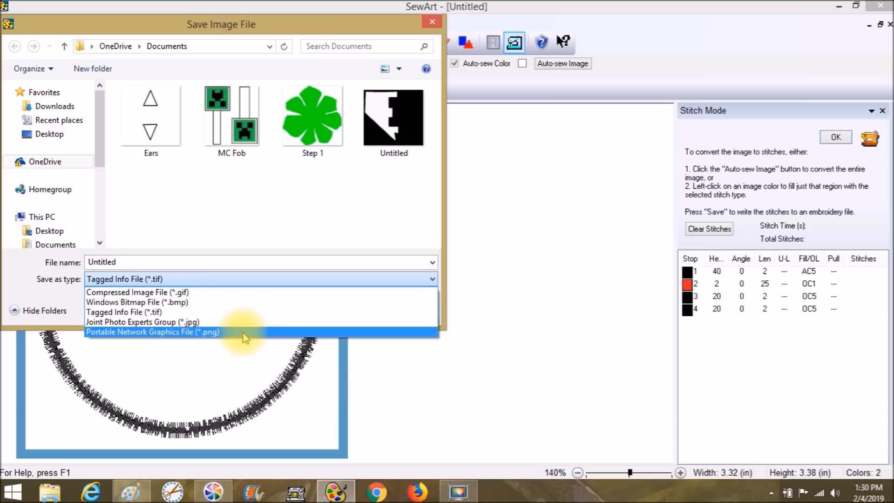
click(407, 245)
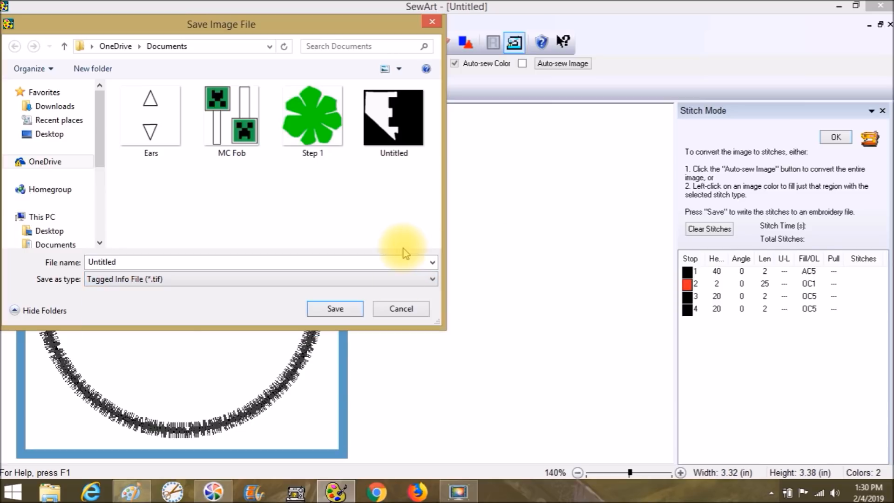
click(402, 310)
Save the embroidery design to the Desktop as "Wall Pocket 4" in Brother (*.pes) format.
click(214, 42)
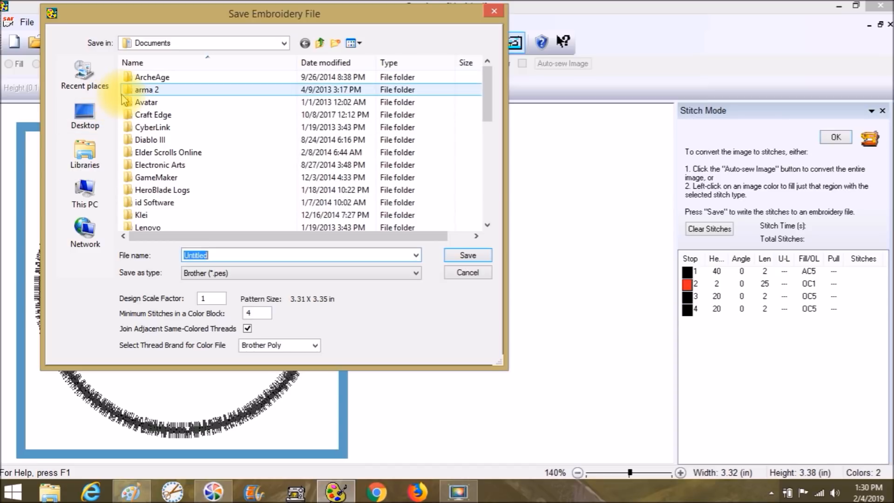
click(83, 116)
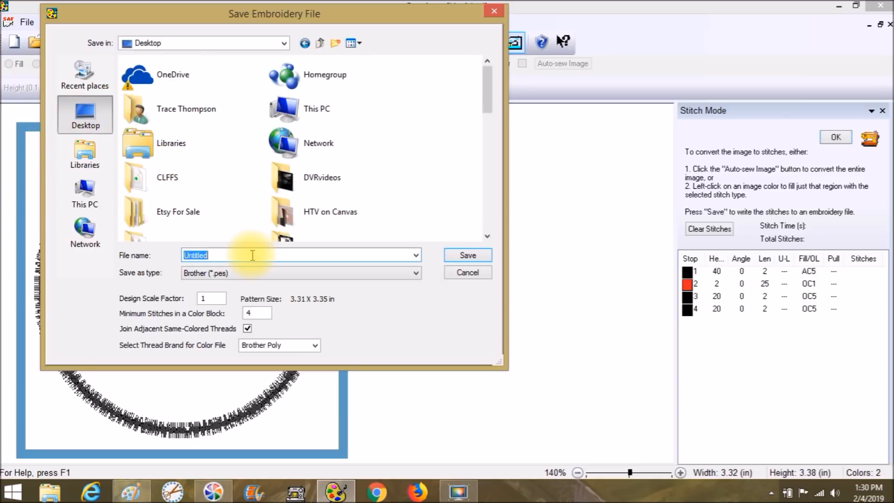
text(Wall)
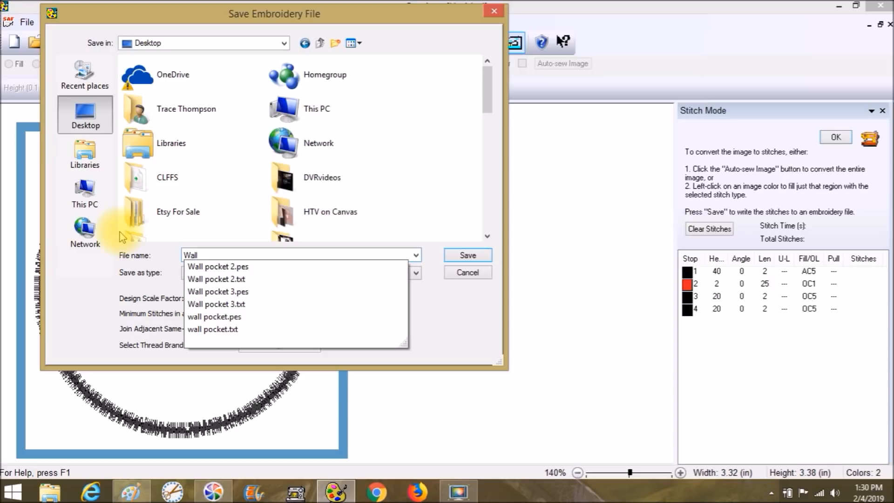
text( Pocket 4)
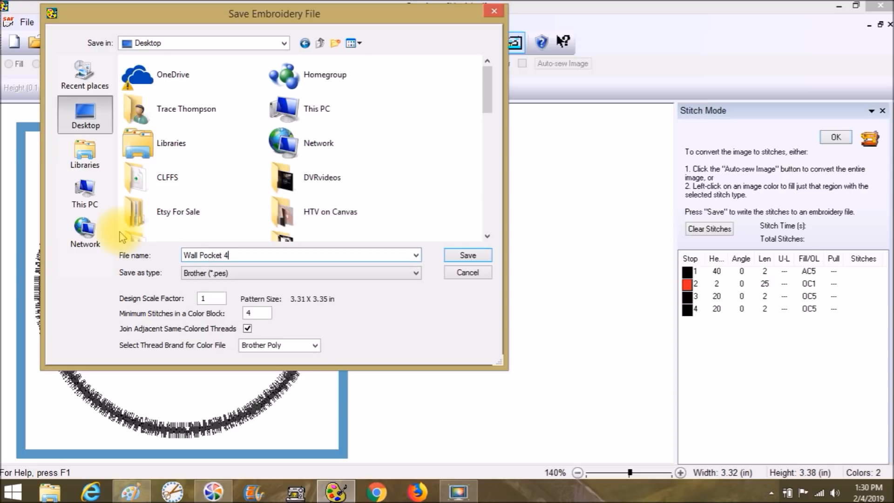
click(485, 257)
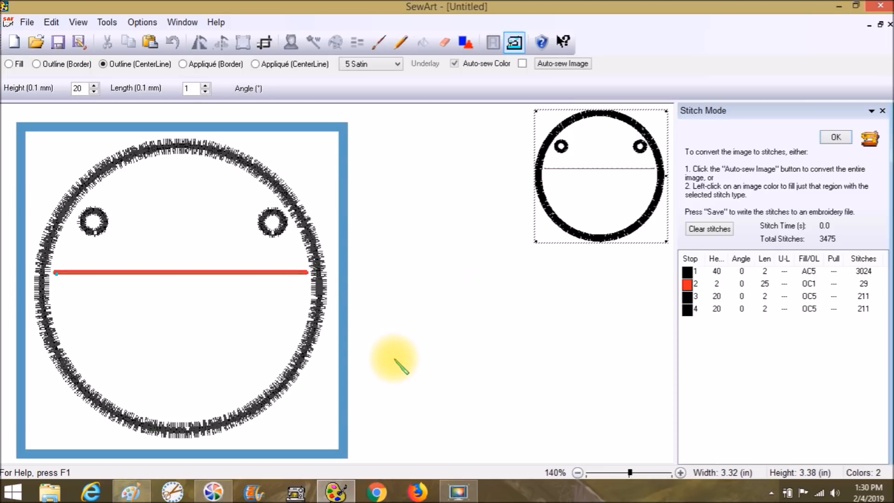
Switch to SewWhat-Pro and open Wall Pocket 4.pes from the Desktop.
click(301, 496)
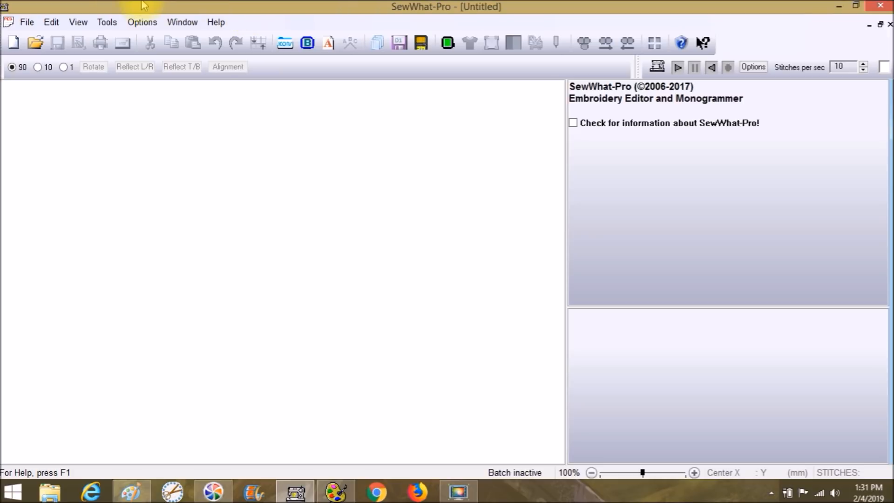
click(38, 46)
click(245, 193)
scroll(499, 214, down, 3)
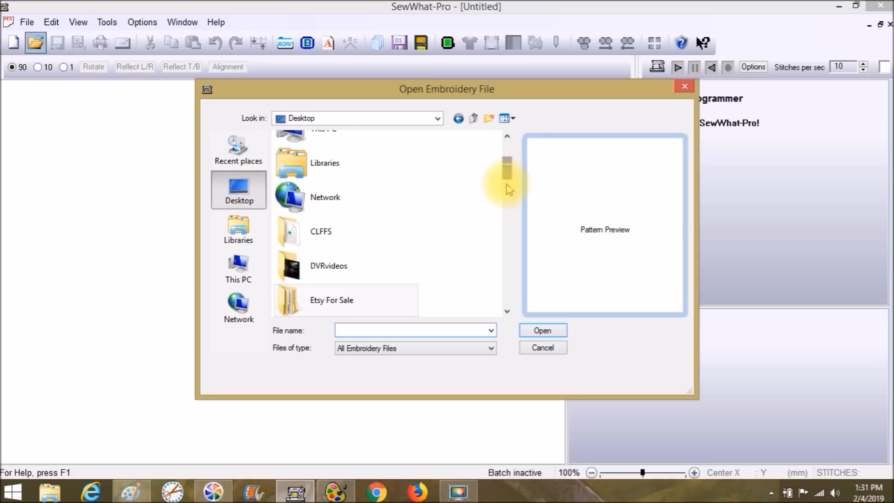
drag(509, 189, 505, 295)
click(340, 257)
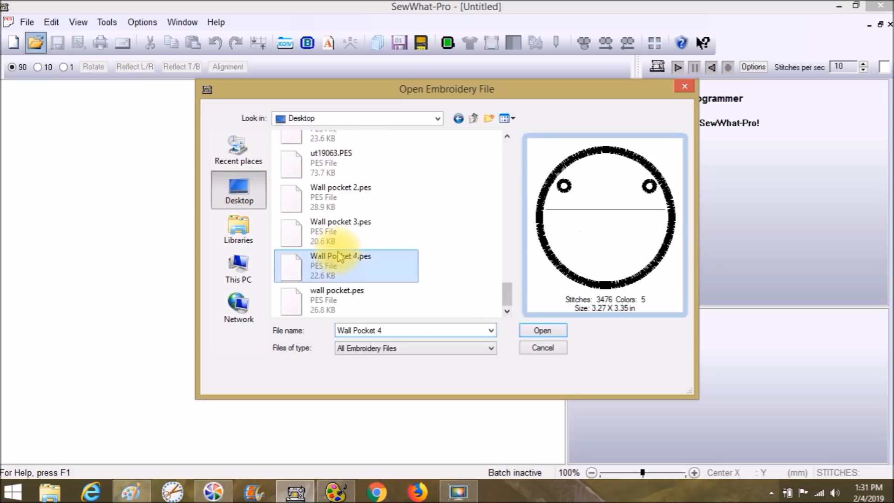
click(550, 334)
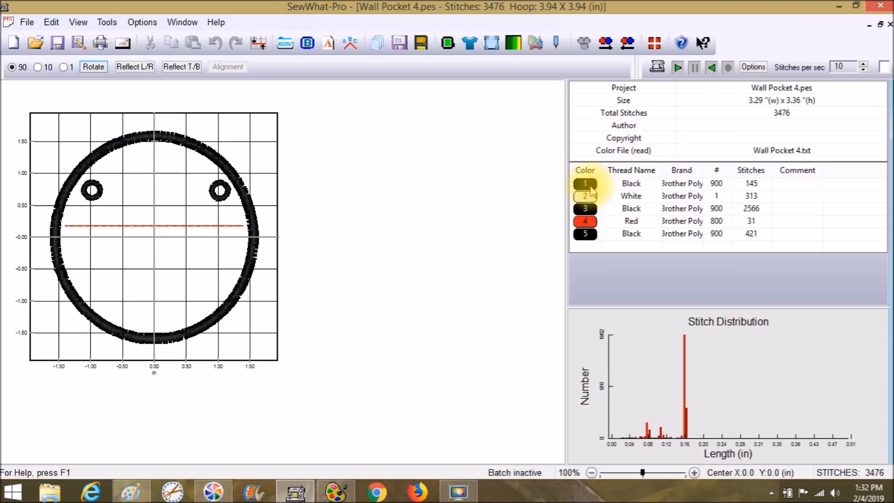
Examine the stitches of color stop 5 and the red color stop 4 separately in the design.
click(587, 234)
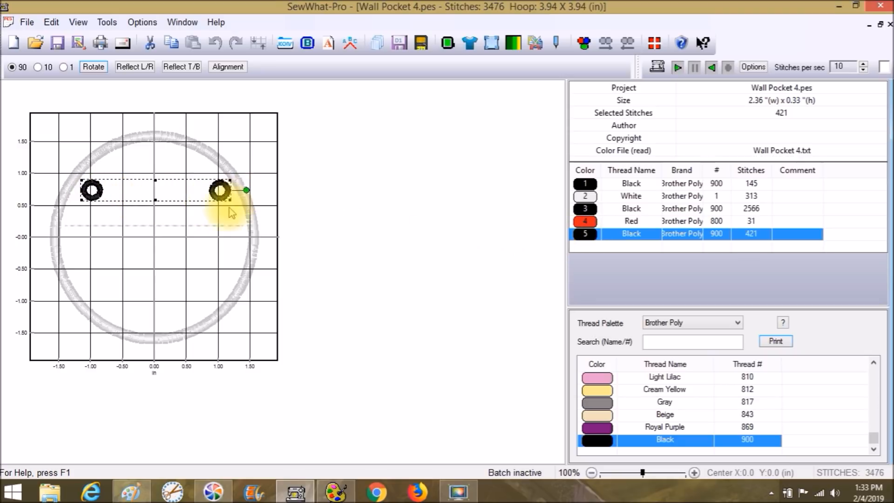
click(226, 225)
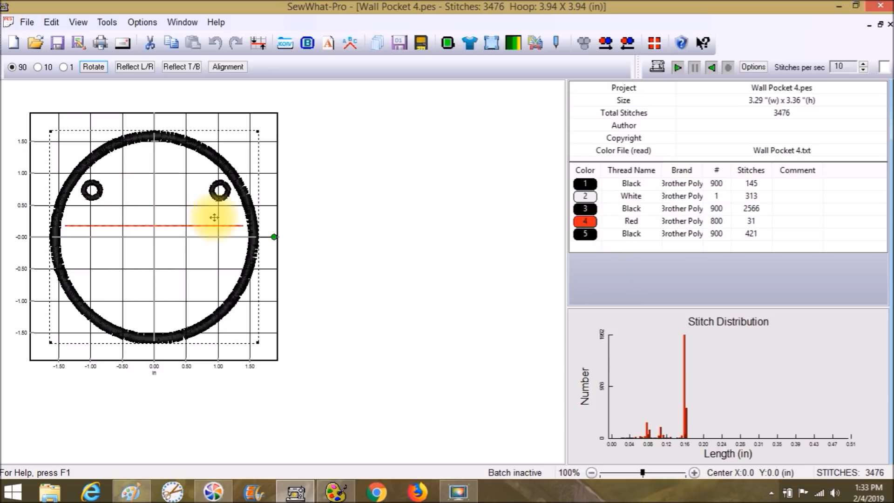
click(582, 222)
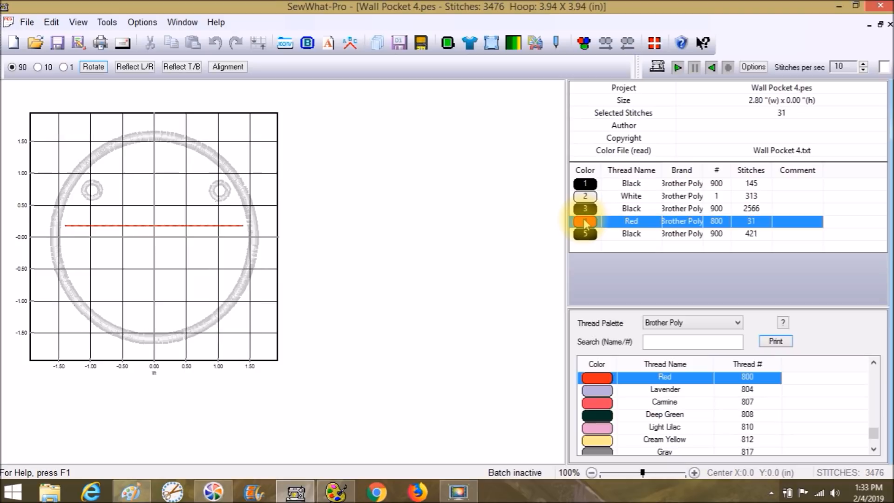
Add the comment "Pre Fabric Die Line" to color stop 1.
click(584, 185)
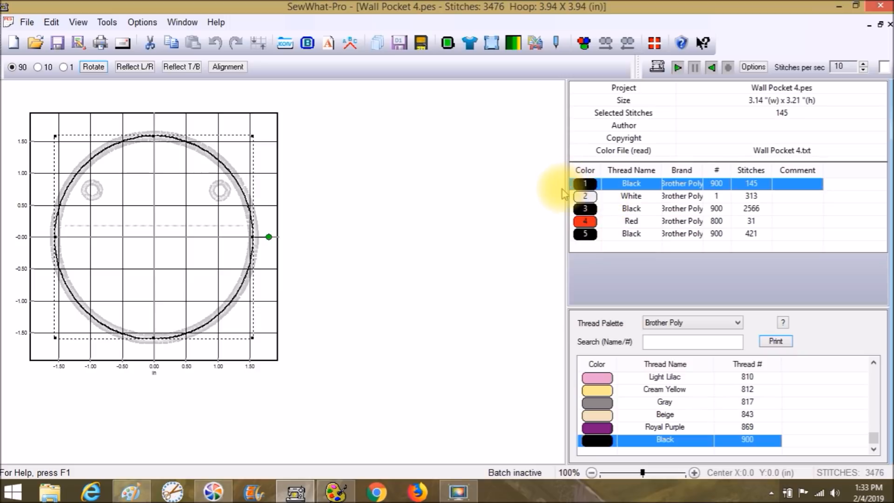
click(791, 184)
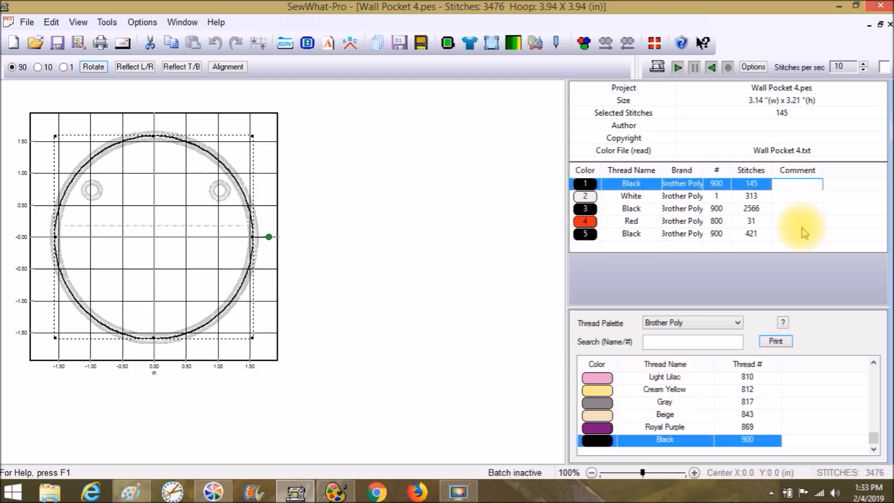
text(Pre)
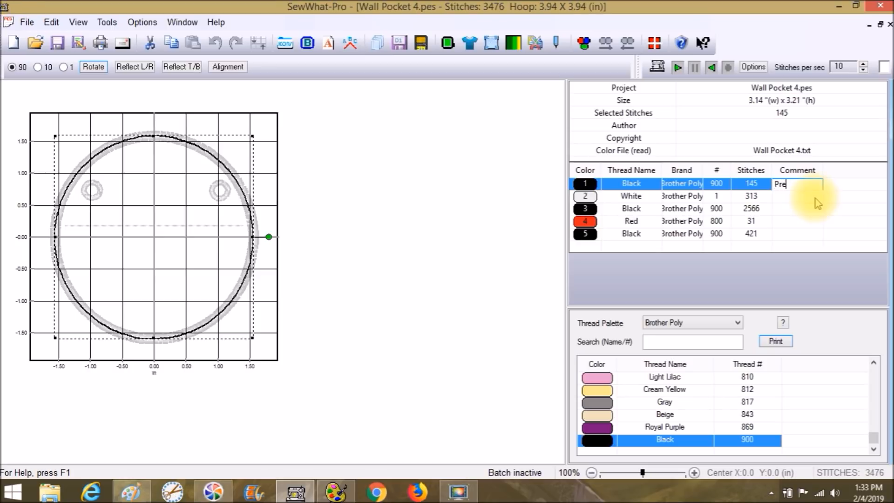
text( Fabric Die Line)
Change the thread of color stop 2 to Sky Blue 19 and add the comment "After Fabric Tack Down".
click(586, 199)
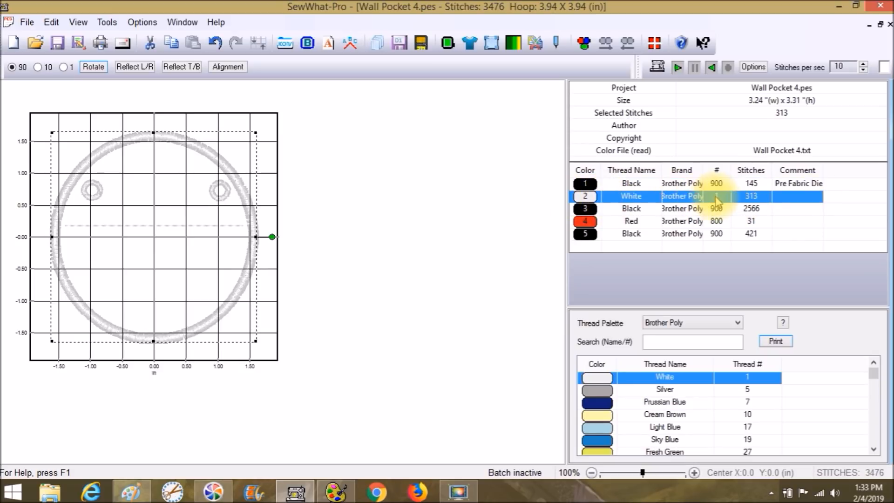
click(606, 442)
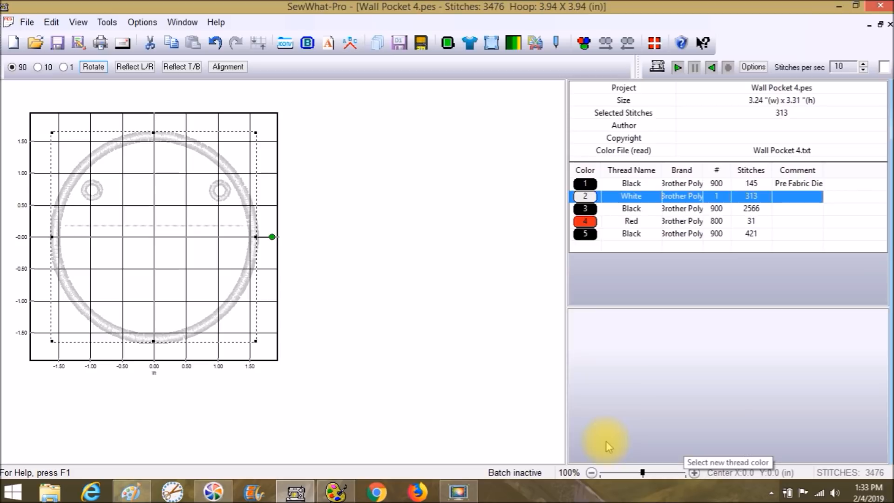
click(799, 200)
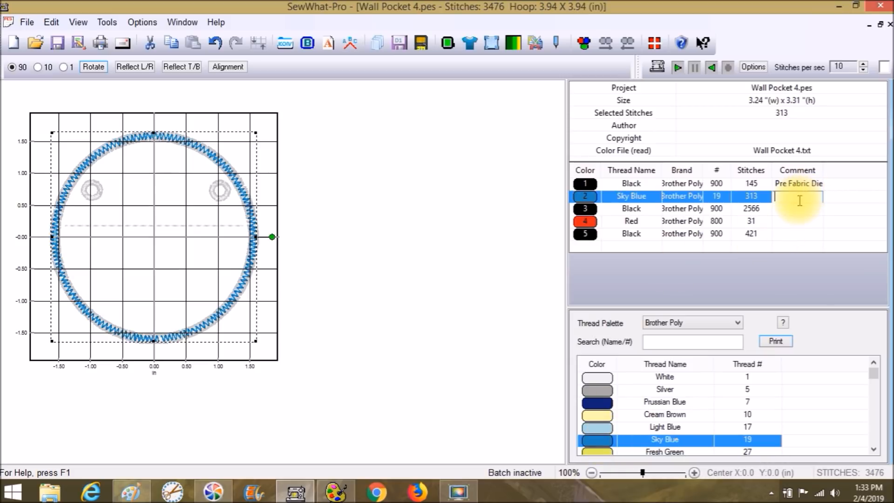
text(After Fabric)
text( Tack Dow)
text(n)
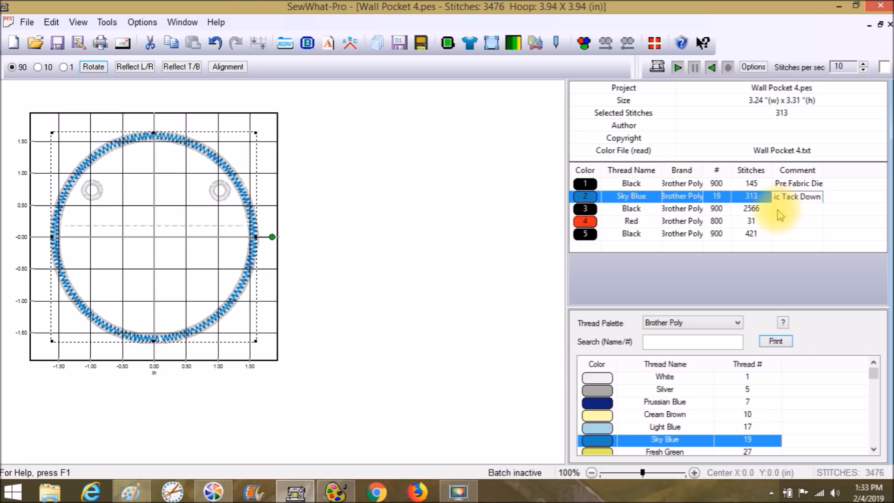
Change the thread of color stop 3 to Royal Purple 869 and add the comment "Final Stitch in Satin".
click(576, 211)
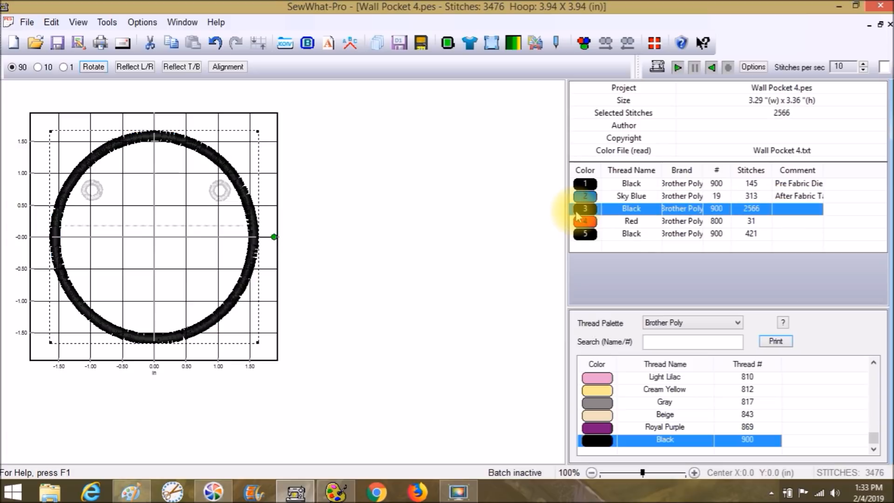
click(598, 430)
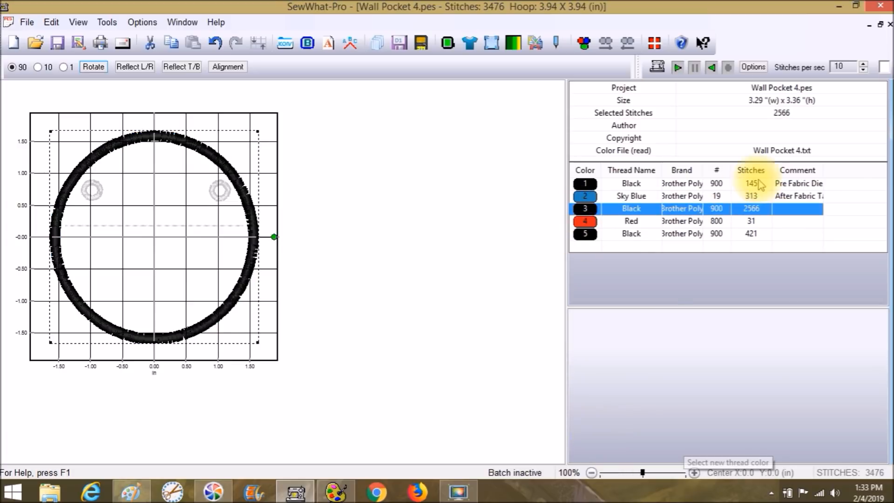
click(782, 210)
text(Final Sti)
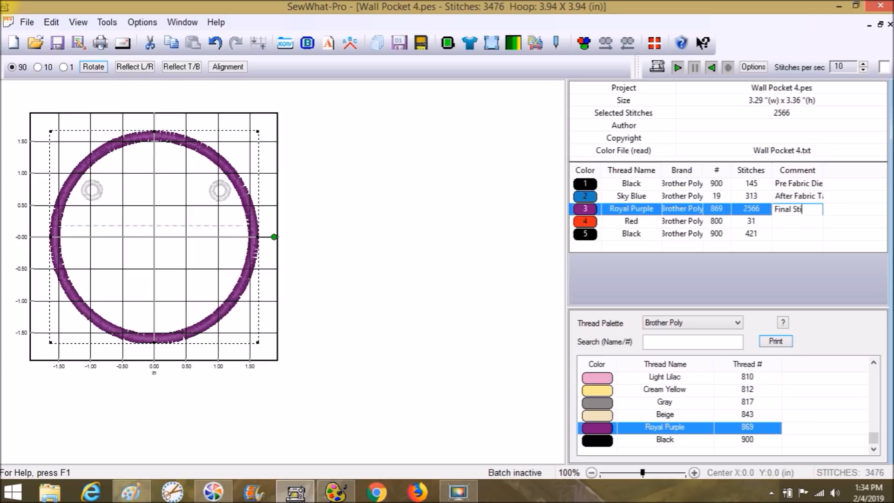
text(tch Satin)
click(782, 213)
click(820, 209)
click(801, 210)
text(in Sat)
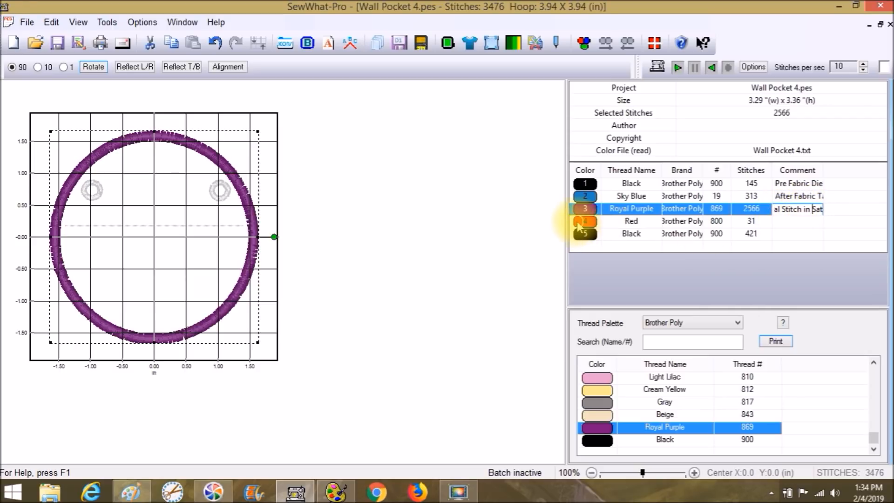
Add the comment "Pocket Die Line" to the red color stop 4.
click(582, 222)
click(794, 220)
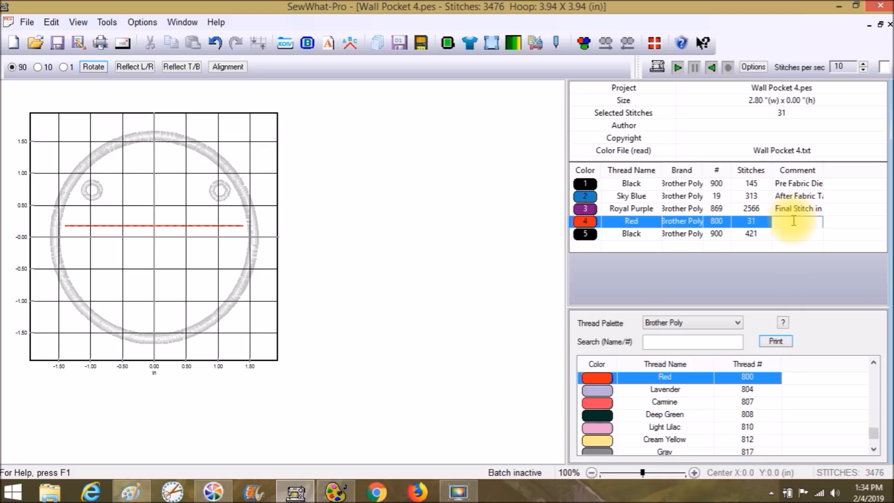
text(Pocket Die Line)
key(Return)
Add the comment "Eyelets" to color stop 5 and change its thread to Emerald Green 507.
click(579, 234)
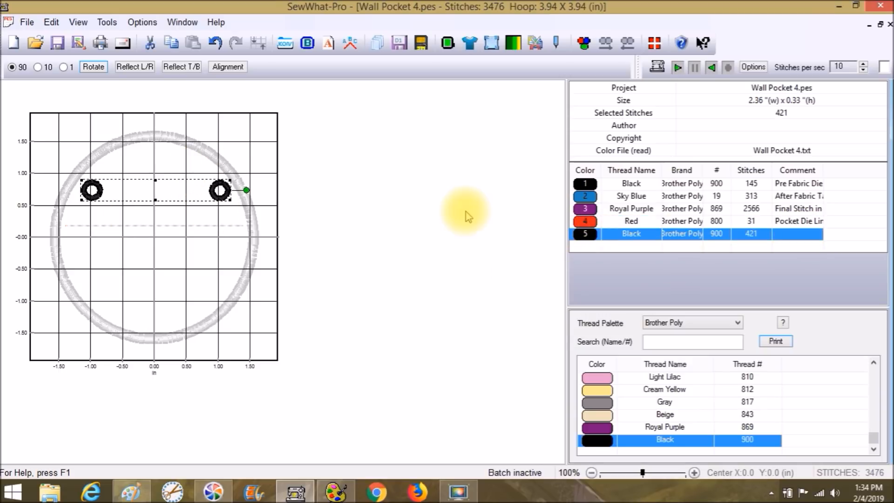
click(815, 235)
text(Eyelets)
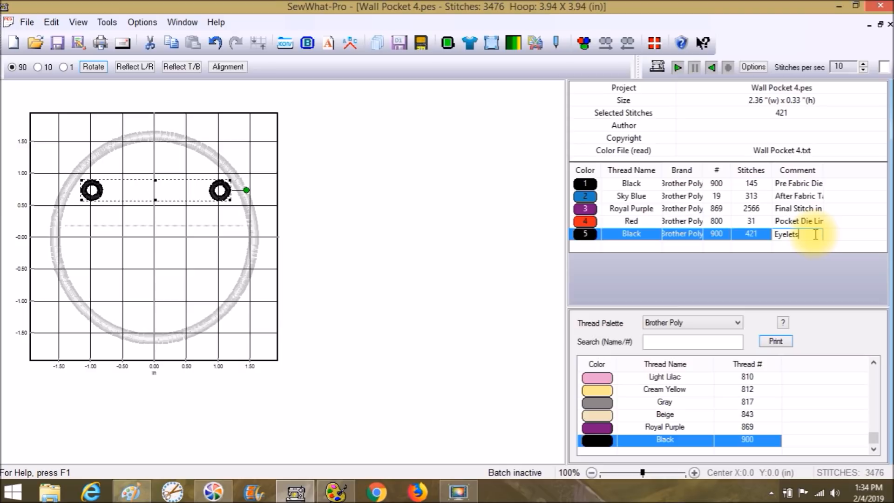
key(Return)
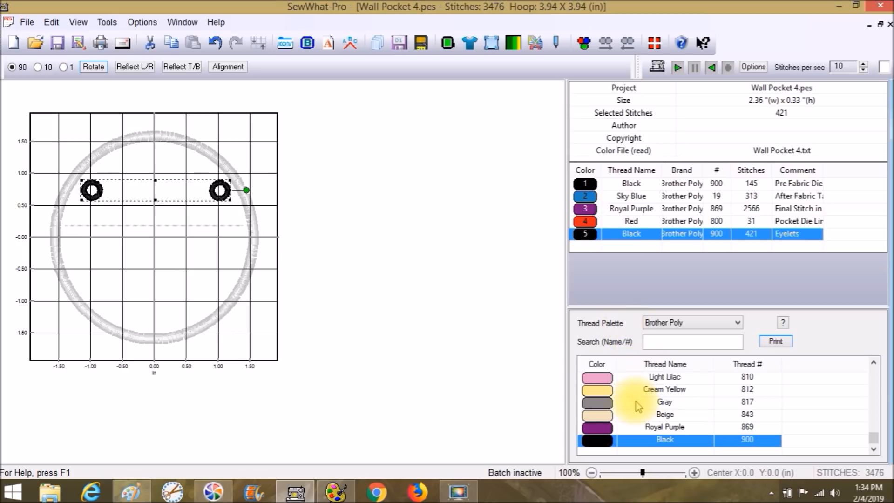
drag(874, 438, 876, 422)
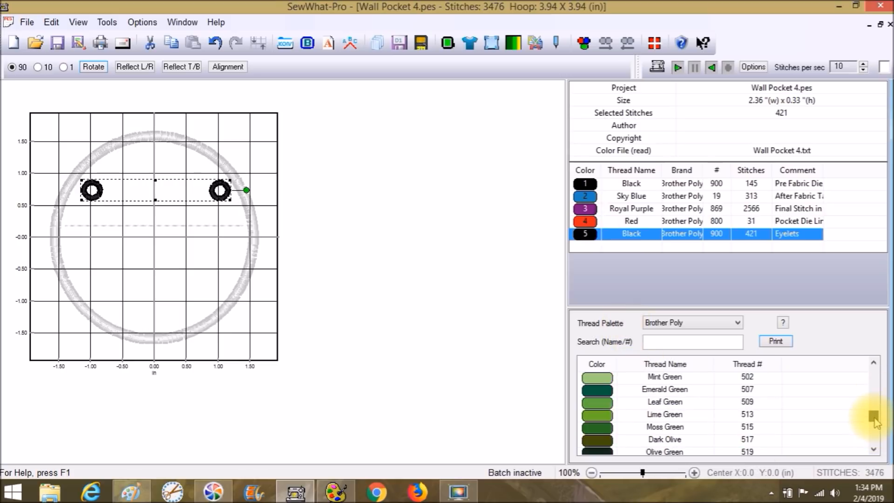
double_click(598, 390)
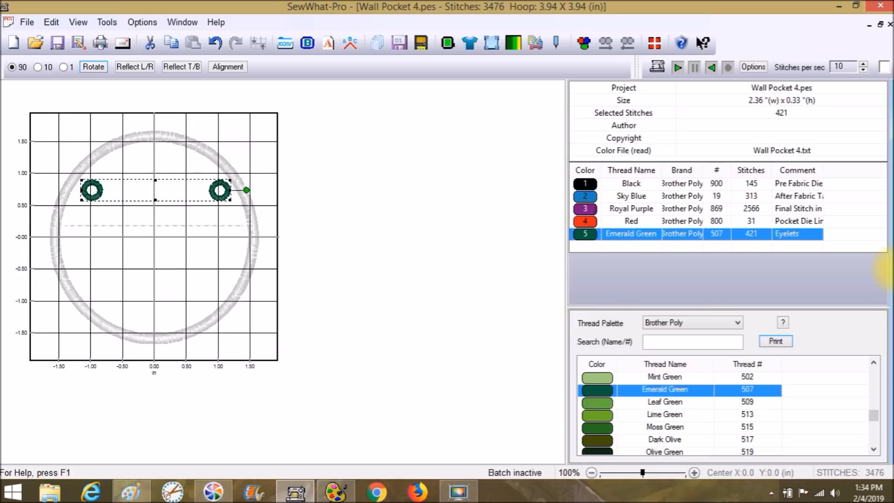
Review the stitches of color stops 2 through 5 one at a time.
click(561, 257)
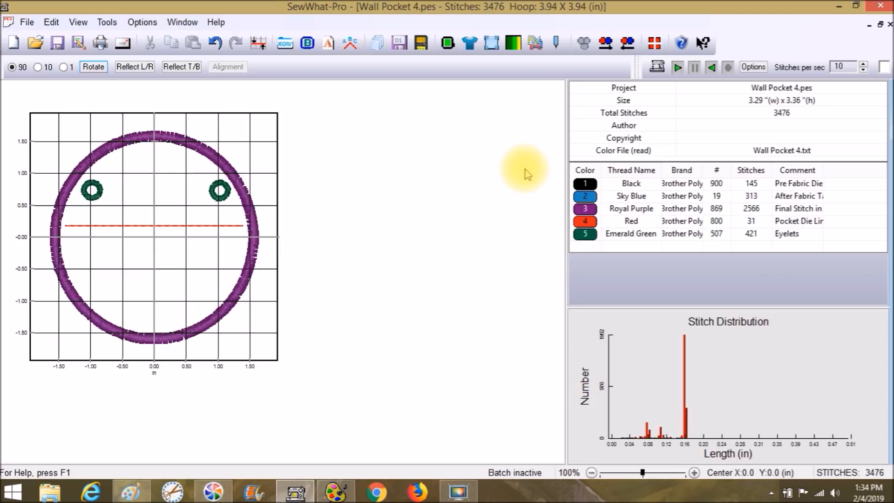
click(587, 200)
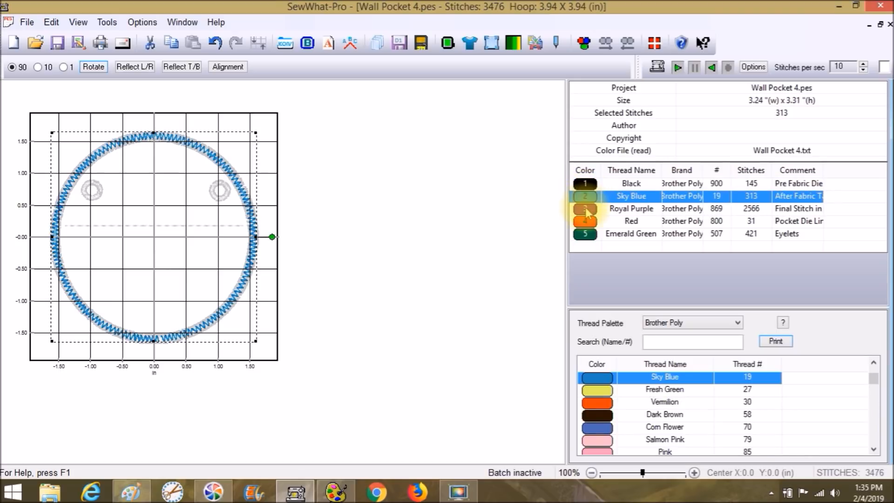
click(587, 210)
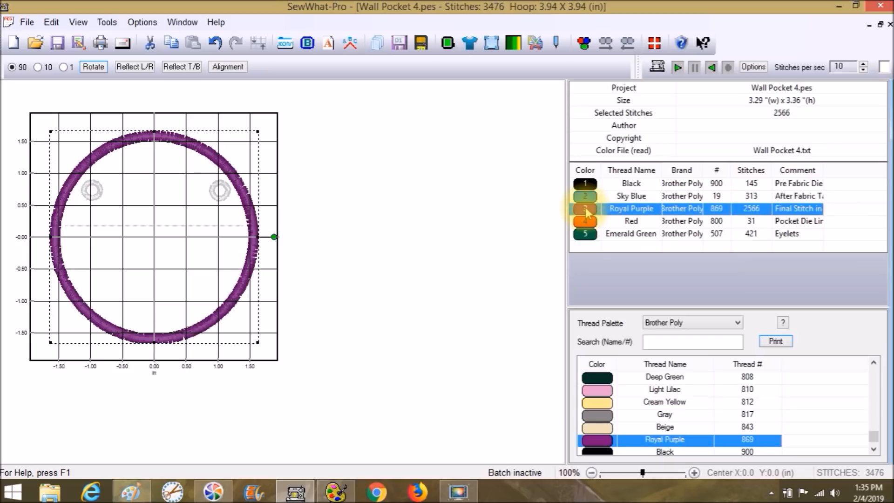
click(586, 222)
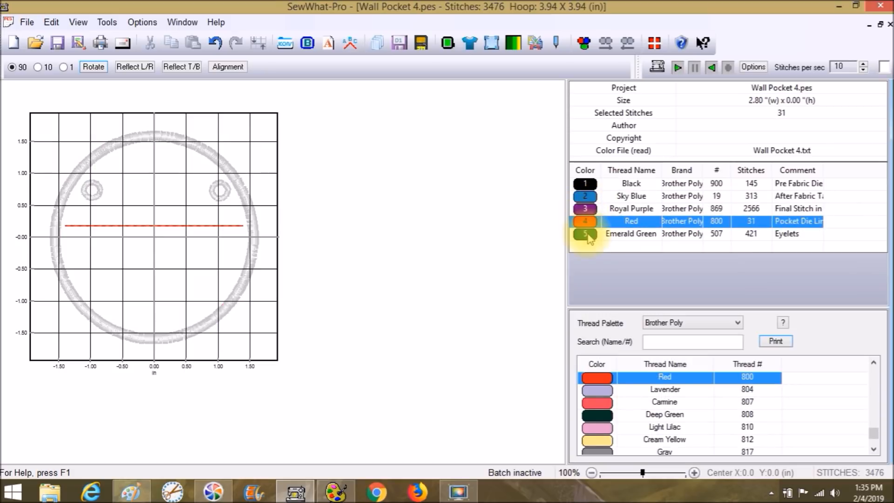
click(588, 235)
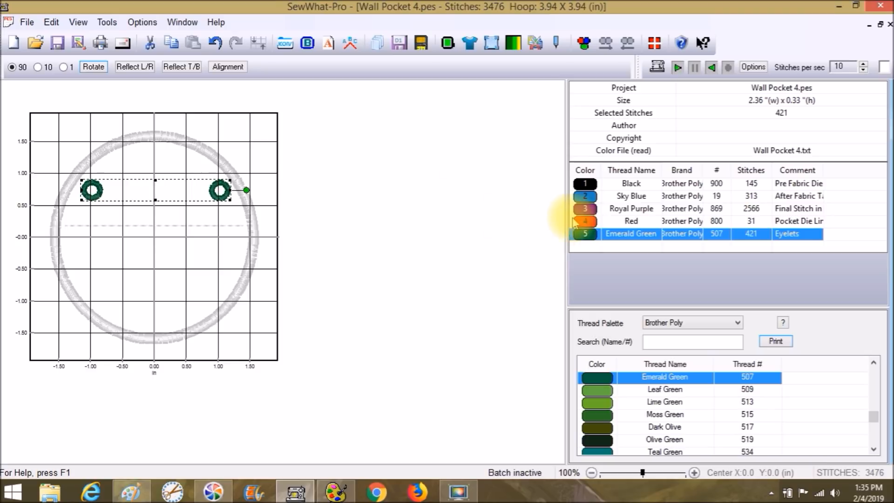
Reorder the threads so the red pocket line stitches second, Sky Blue third and Royal Purple fourth.
click(139, 26)
mouse_move(62, 27)
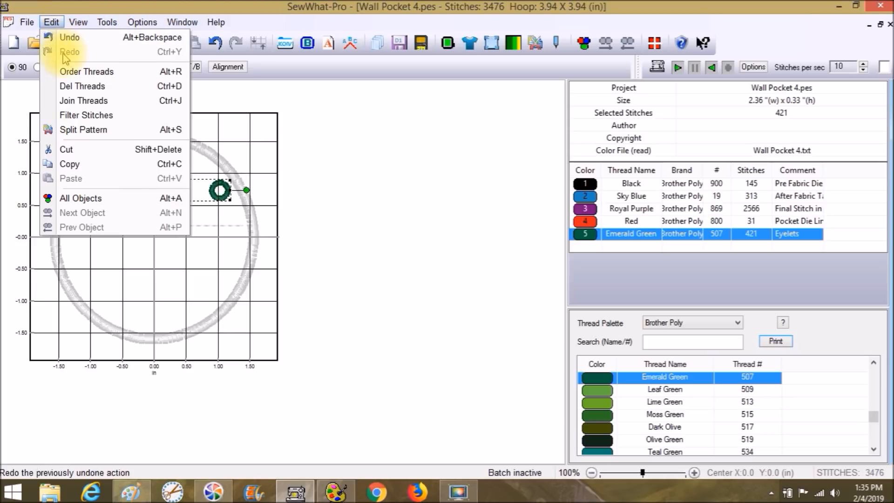
click(70, 72)
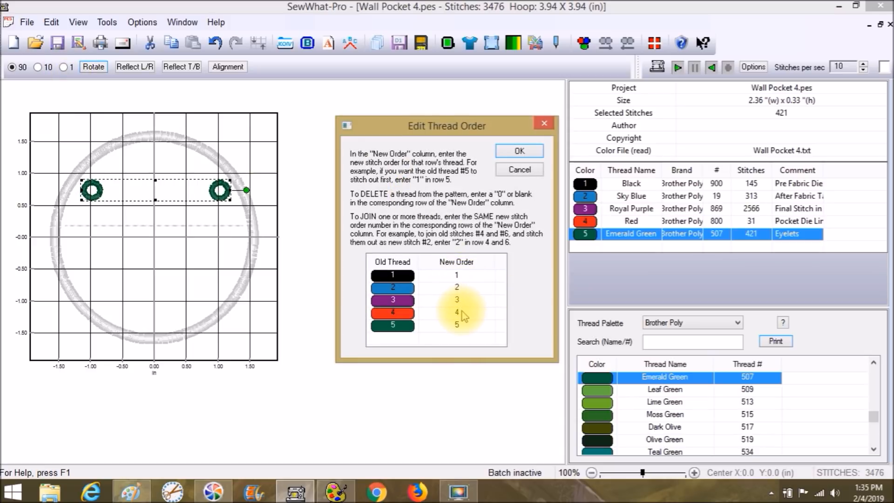
click(464, 287)
drag(463, 287, 432, 287)
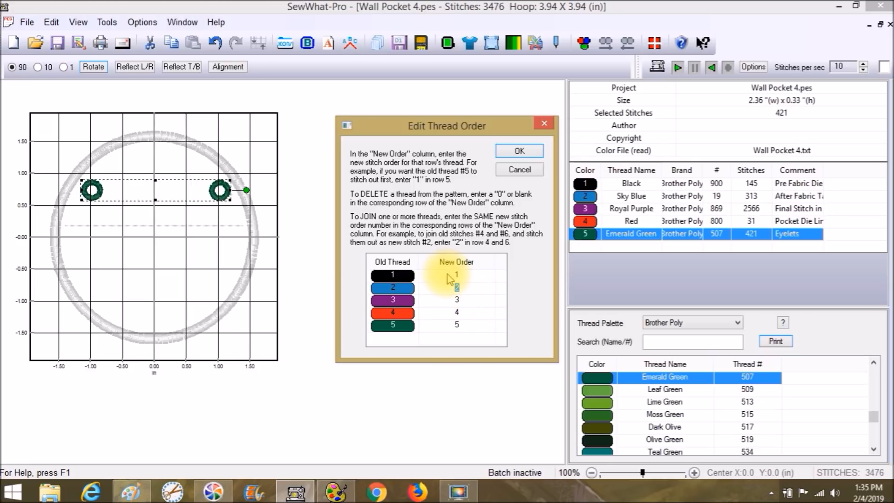
text(3)
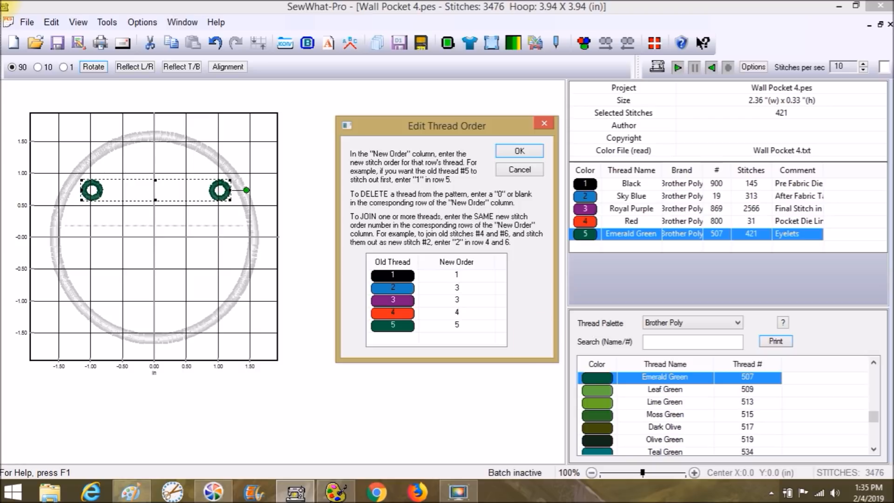
click(462, 300)
text(4)
click(461, 312)
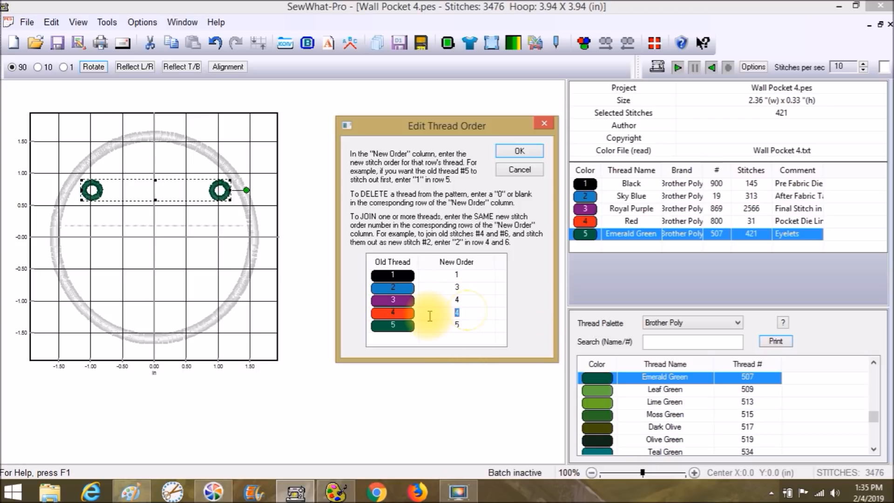
text(2)
click(507, 154)
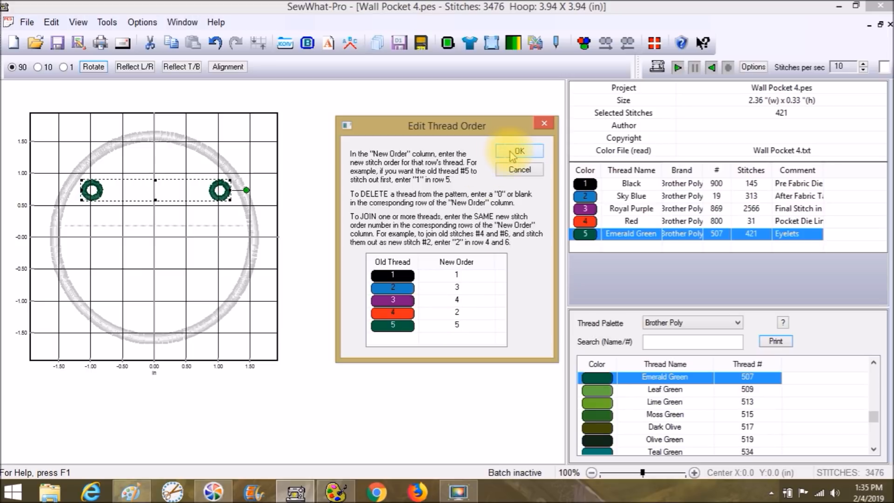
click(508, 155)
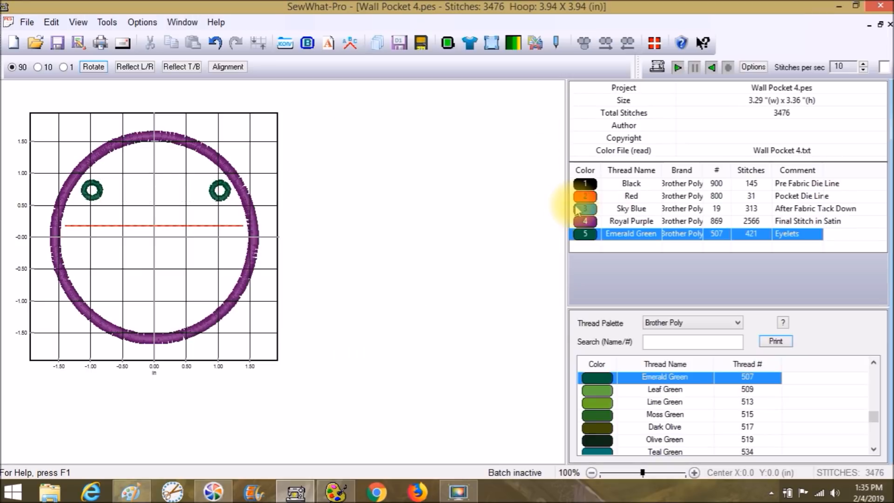
Change the thread of the red color stop 2 to Black 900 and its comment to "Pre Fabric Pocket Die Line".
click(582, 183)
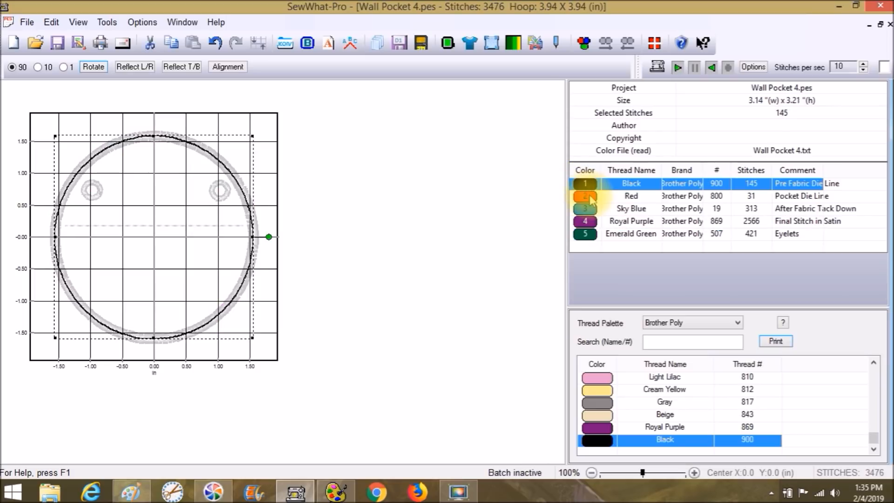
click(591, 199)
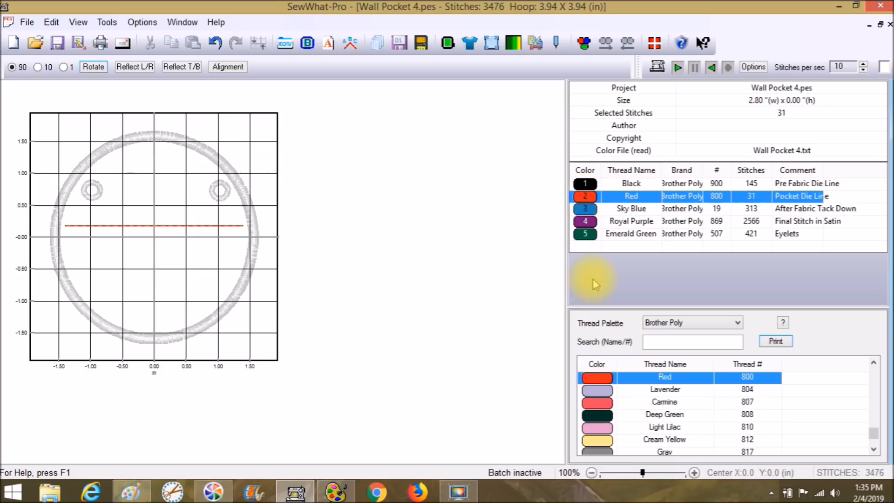
drag(872, 434, 549, 491)
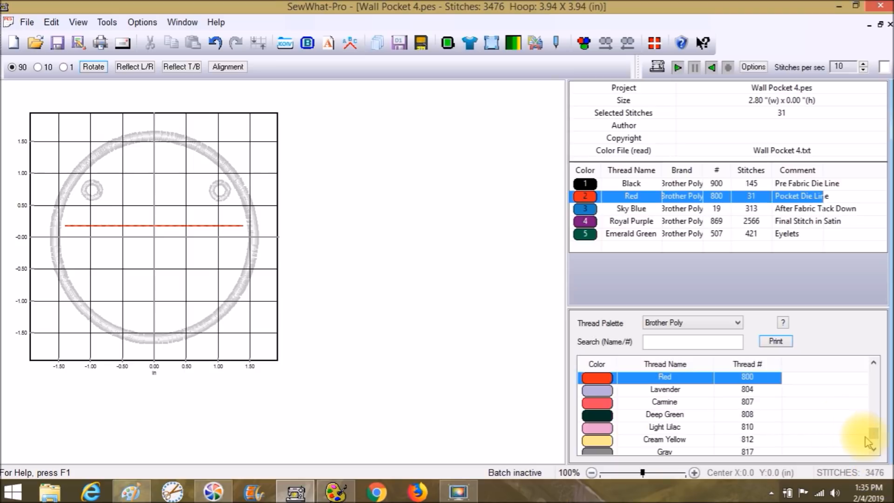
scroll(872, 435, down, 2)
double_click(595, 445)
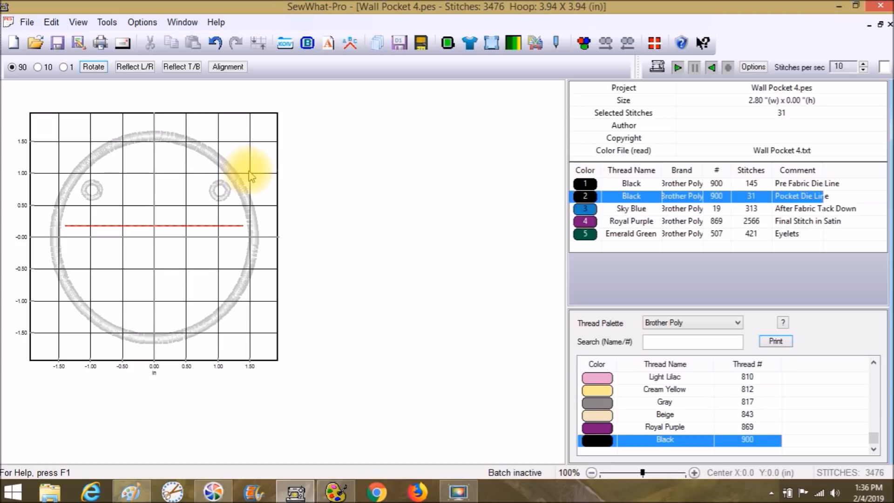
click(774, 196)
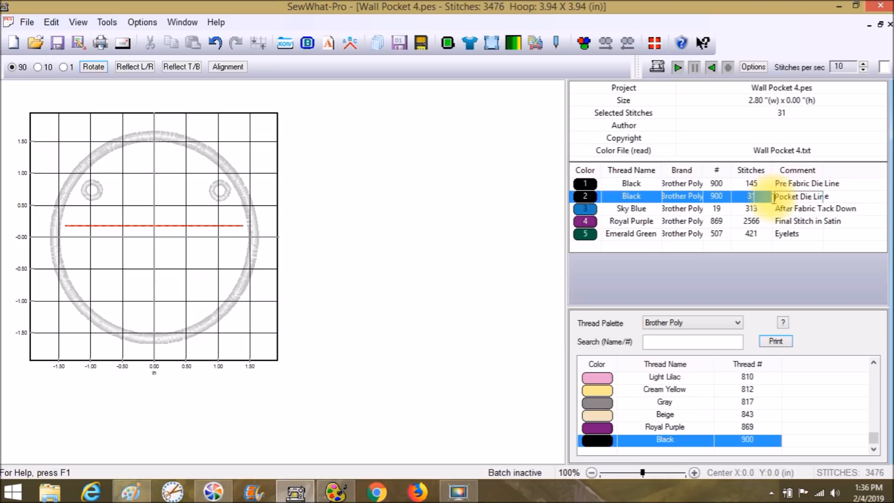
text(Pre Fabric Poc)
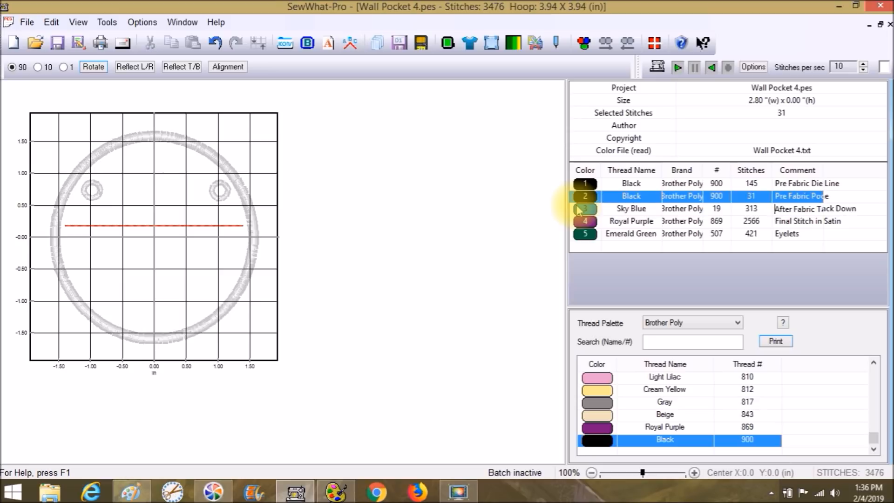
Copy the circular die line of color stop 1 and paste it into the pattern as an additional color stop.
click(581, 185)
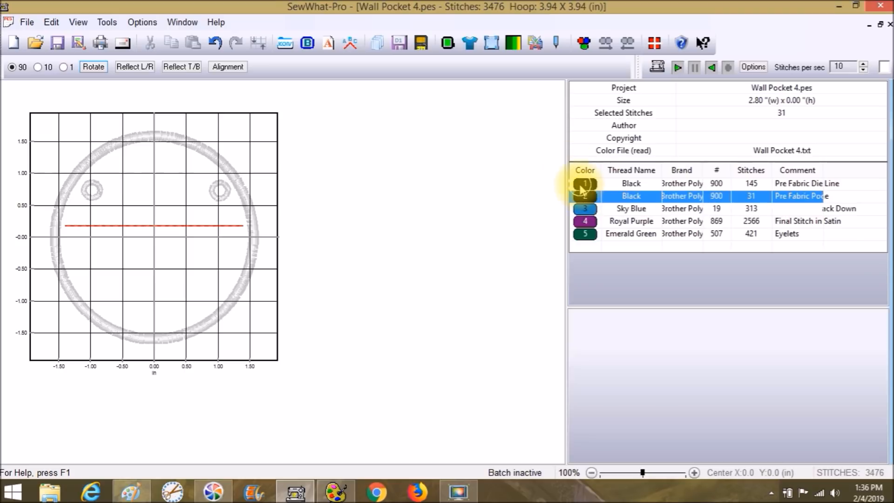
click(583, 188)
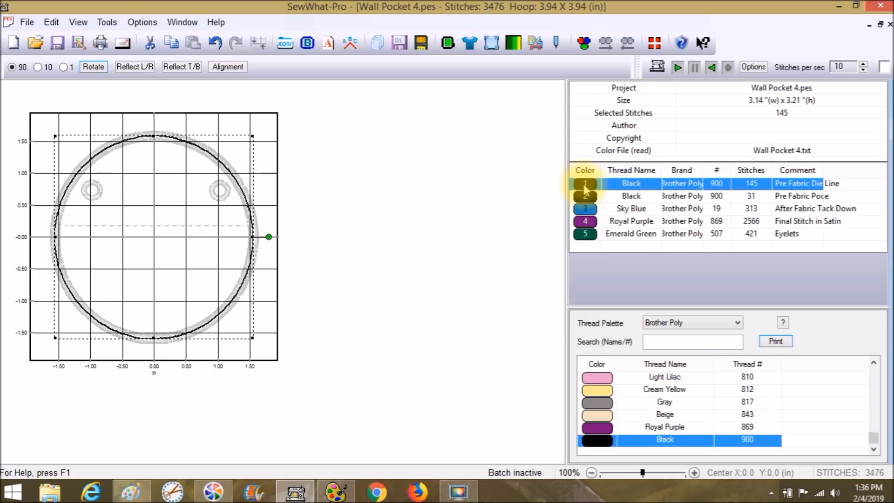
click(51, 23)
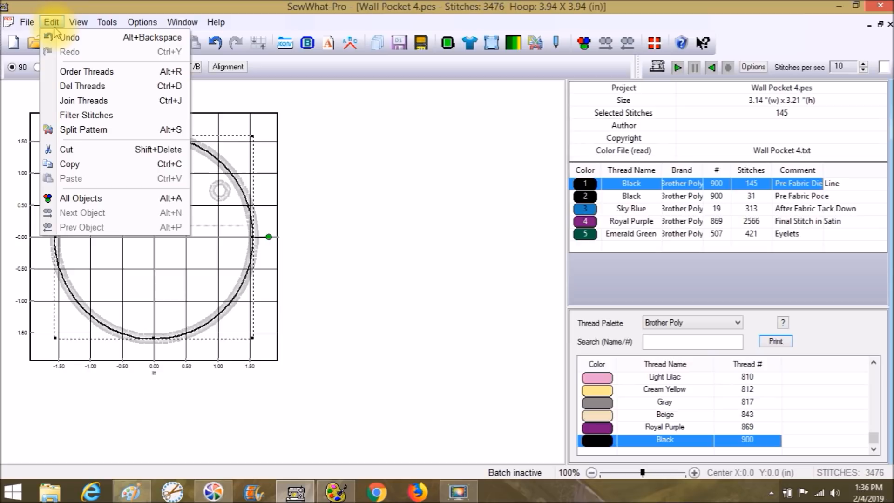
click(70, 164)
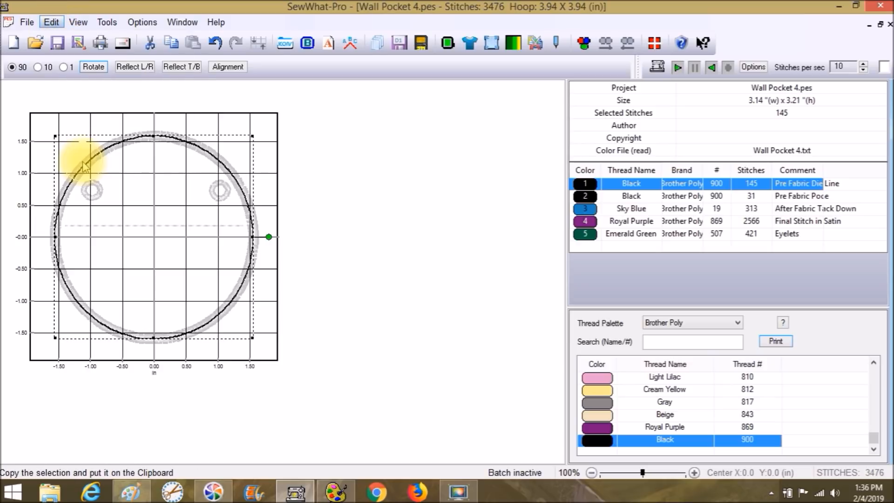
click(392, 119)
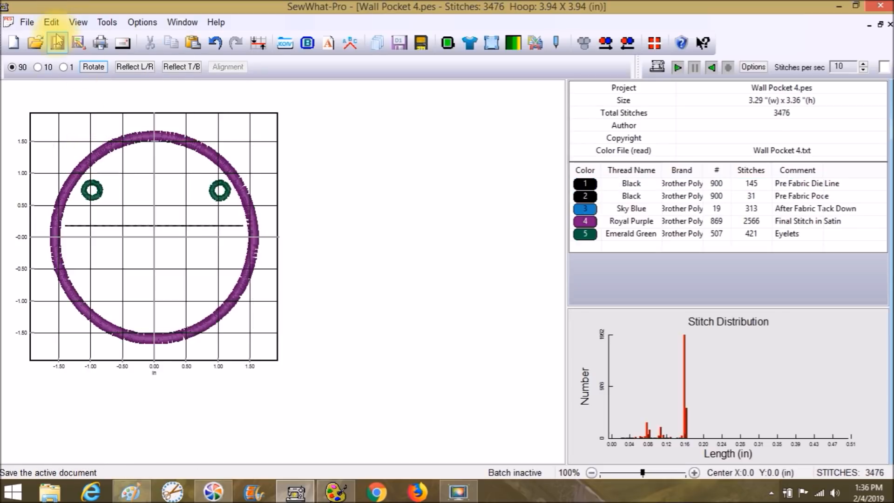
click(52, 24)
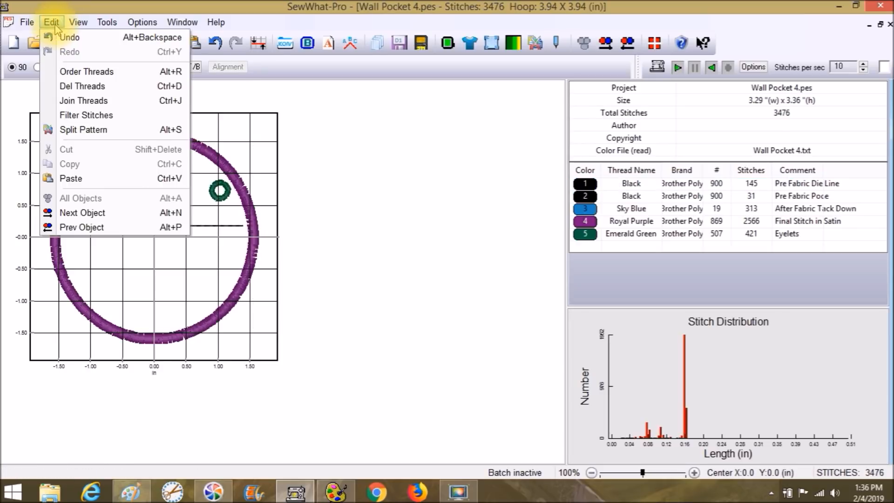
click(70, 178)
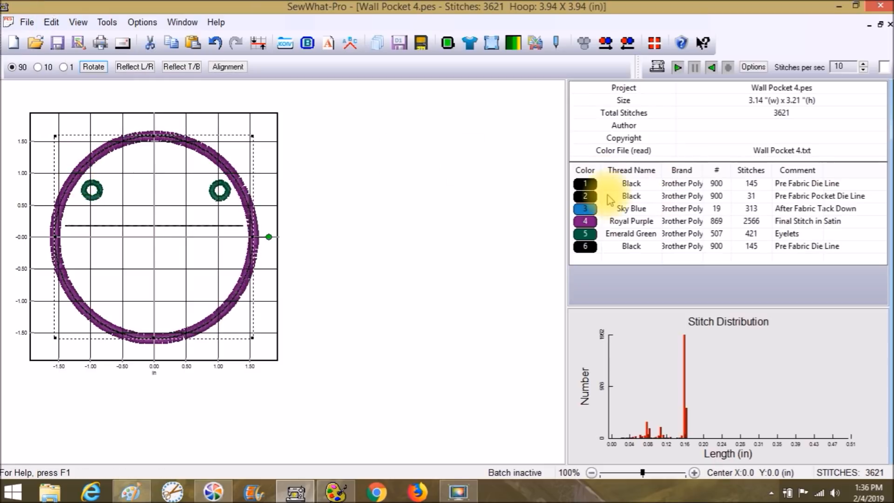
Change the thread of the pasted color stop 6 to Light Lilac 810.
click(585, 246)
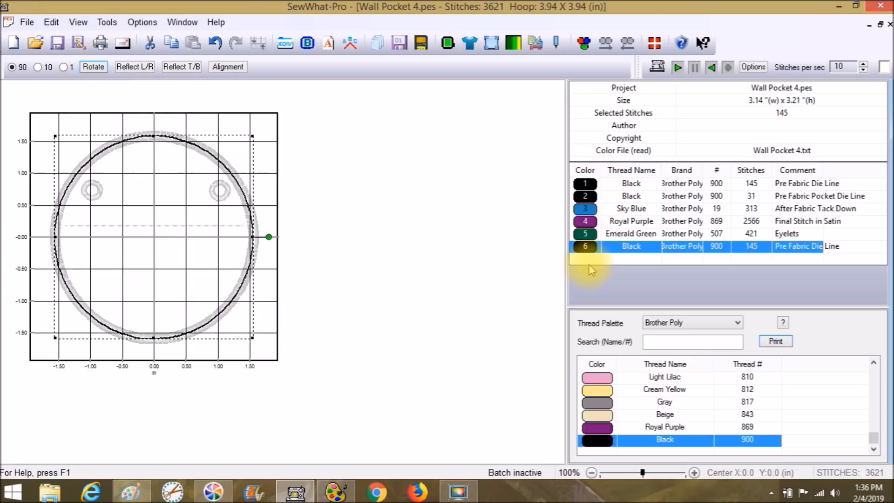
click(602, 379)
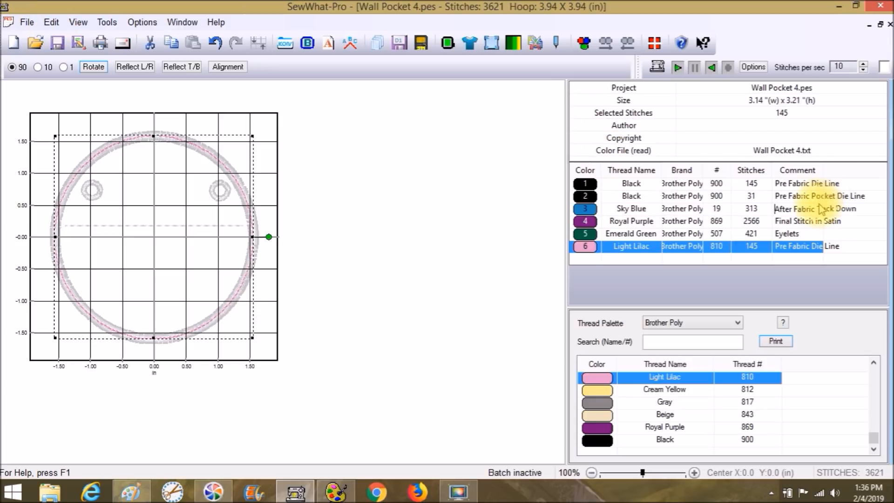
click(813, 223)
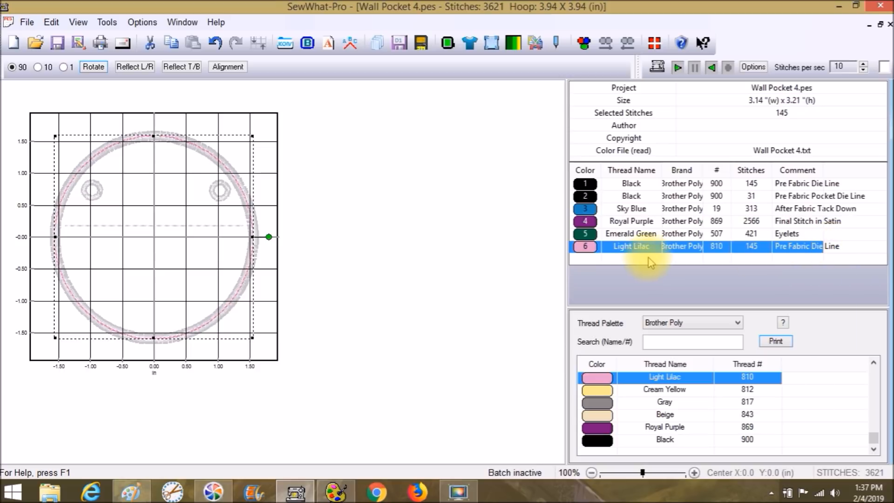
Replace the comment of color stop 6 with "After Fabric Tack Down Running".
click(776, 247)
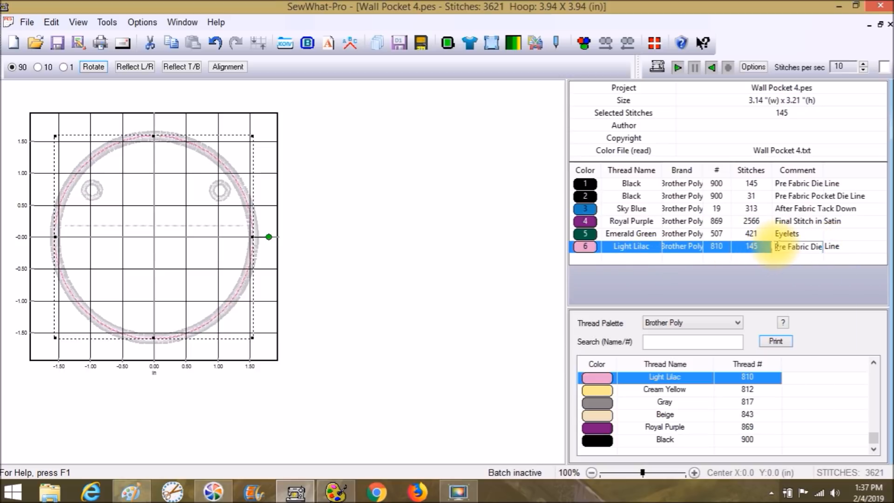
drag(776, 247, 886, 246)
text(Af)
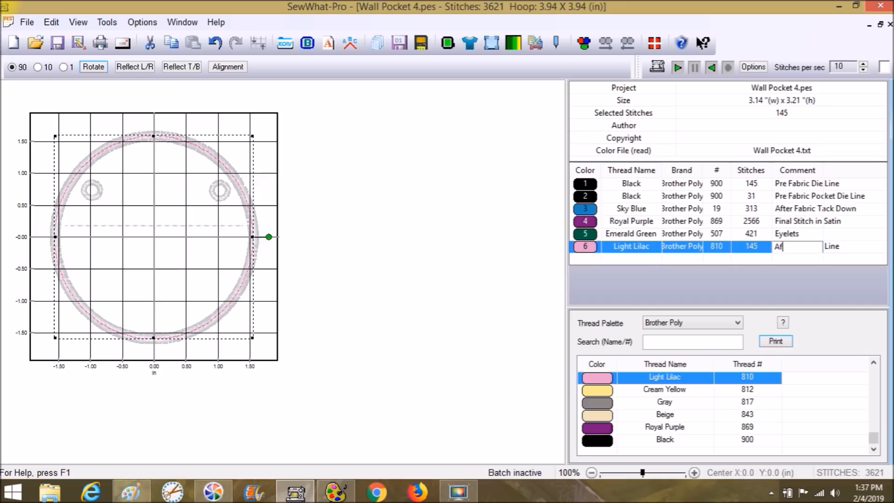
text(ter Fabric Tack Down)
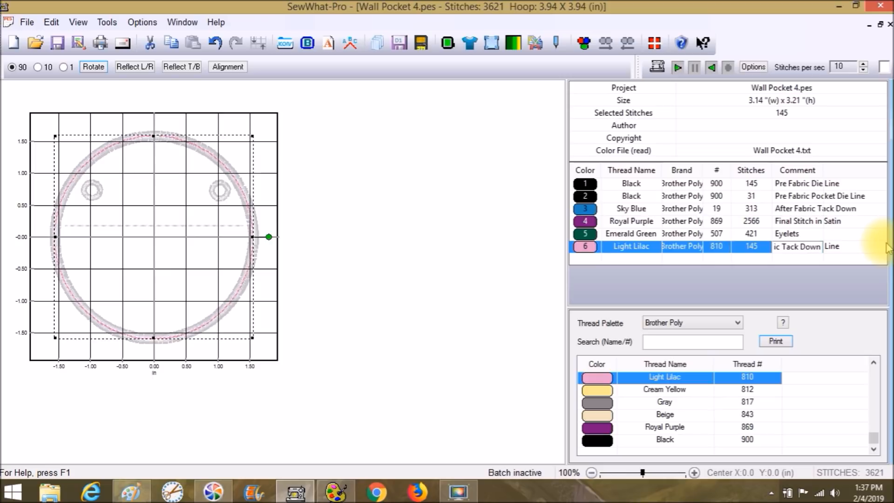
text( Se)
key(BackSpace)
key(BackSpace)
text(Running)
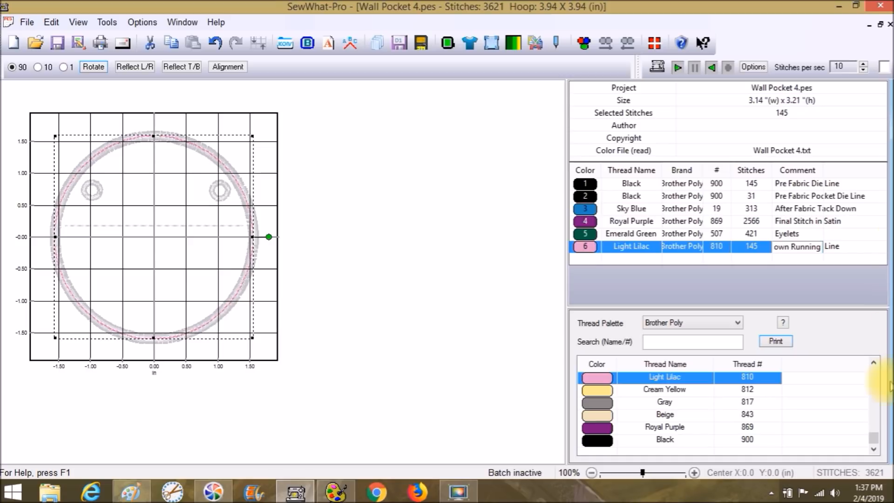
Review the stitches of the Sky Blue, Royal Purple and Emerald Green color stops in sequence.
click(585, 212)
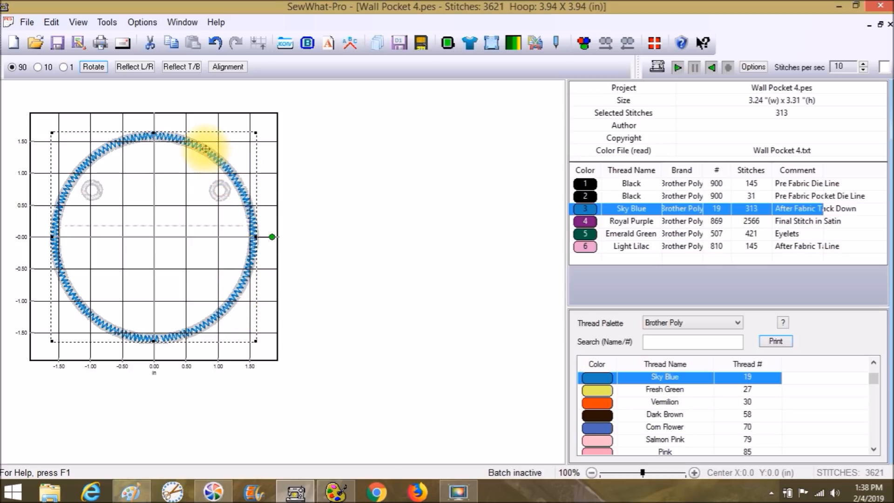
click(592, 221)
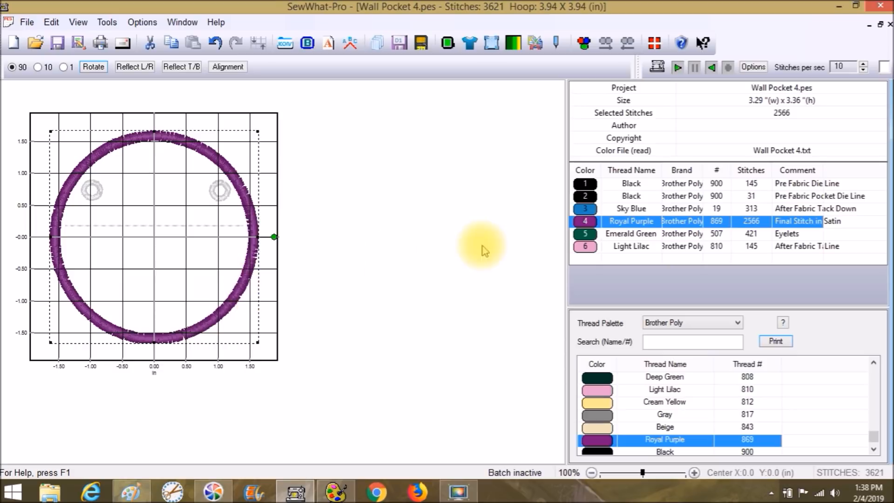
click(589, 235)
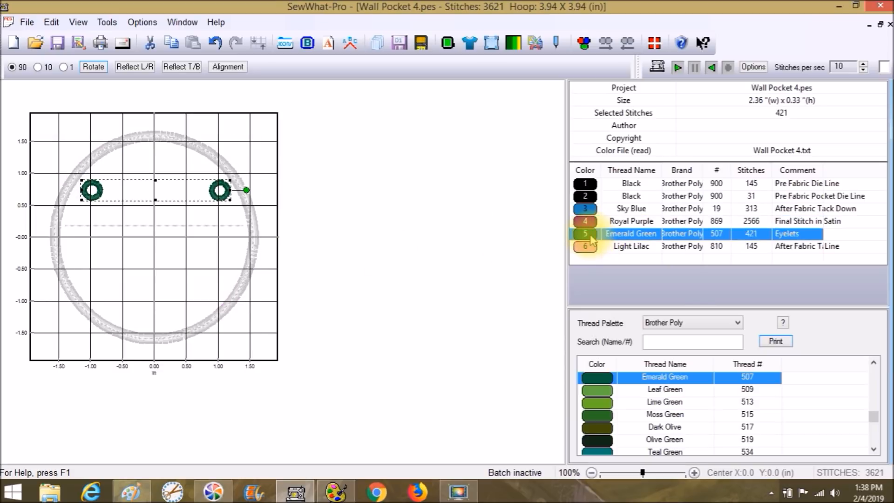
Reorder the threads so Light Lilac stitches third, Sky Blue fourth, Royal Purple fifth and Emerald Green sixth.
click(589, 246)
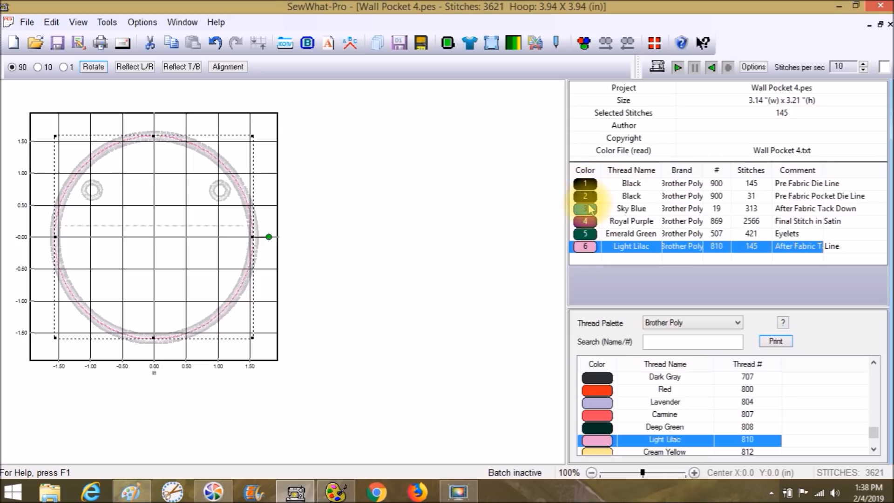
click(51, 21)
click(78, 22)
click(51, 22)
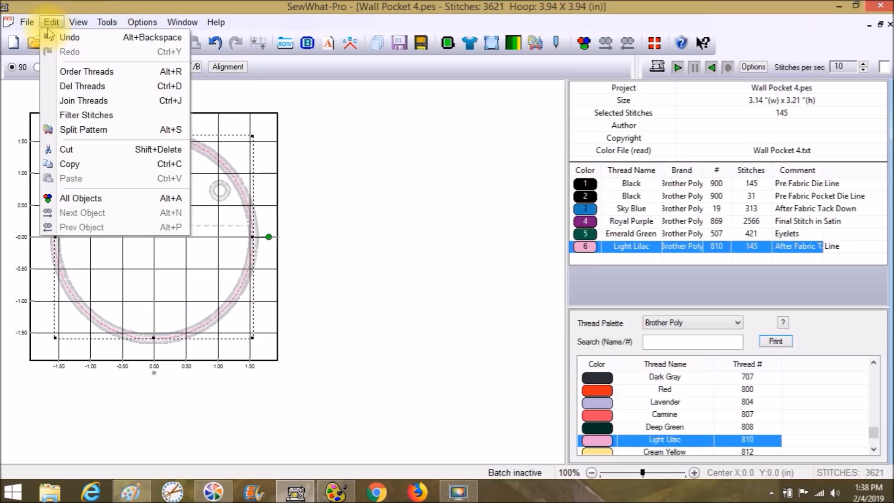
click(63, 72)
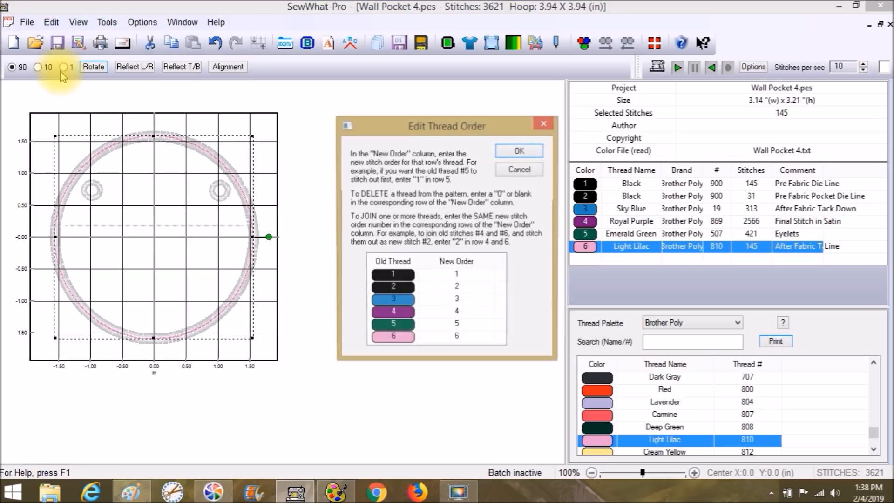
double_click(461, 299)
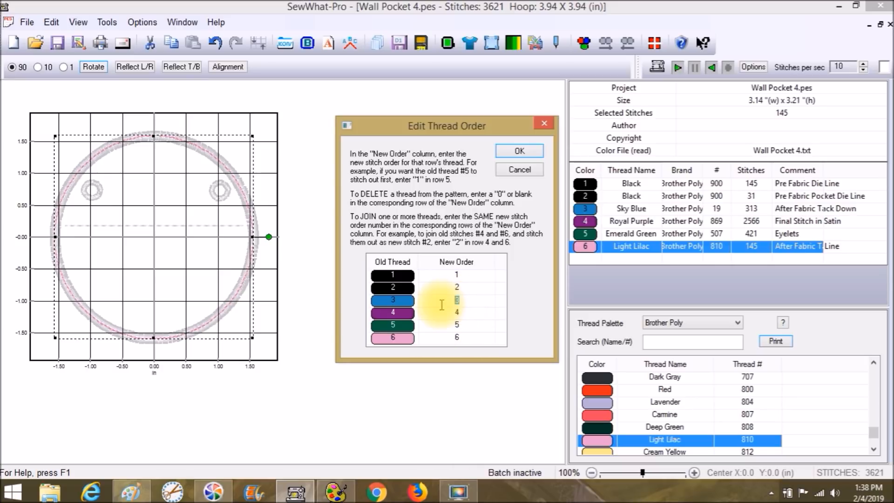
text(4)
double_click(462, 314)
text(5)
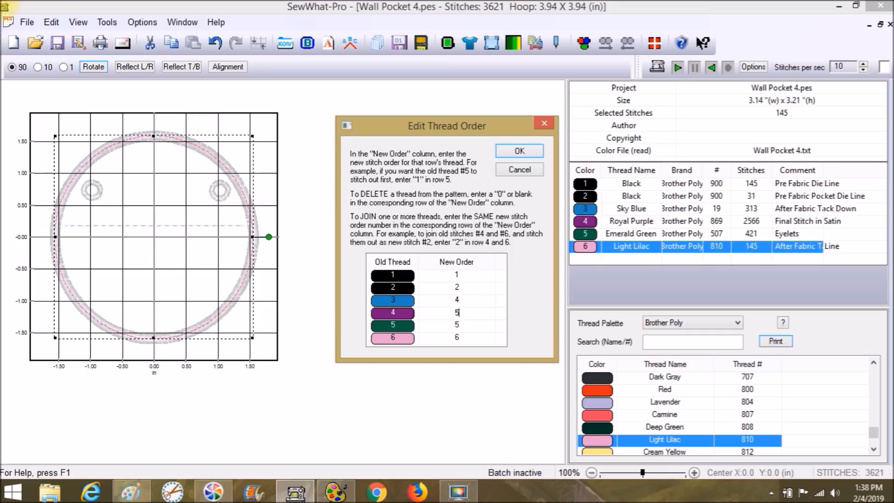
double_click(445, 325)
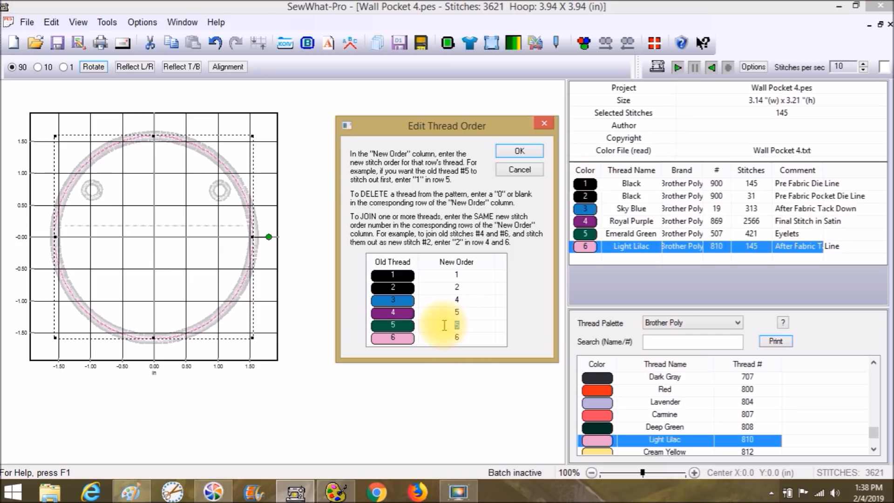
text(6)
double_click(437, 340)
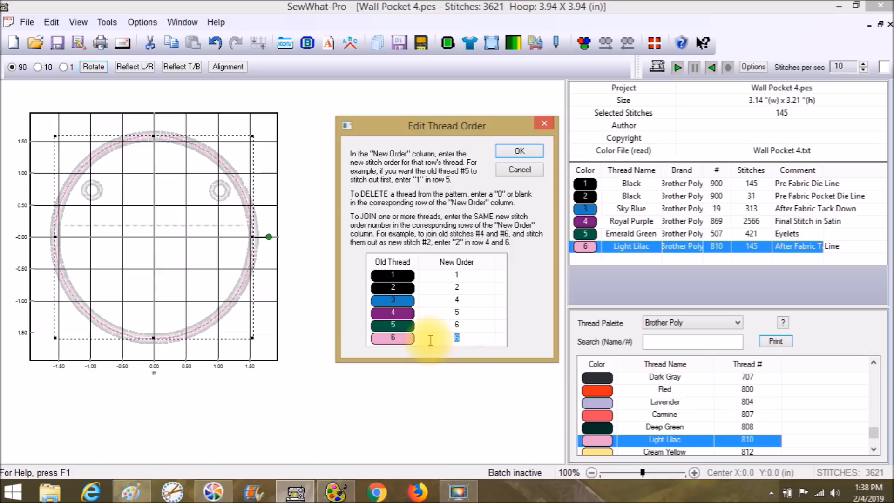
text(3)
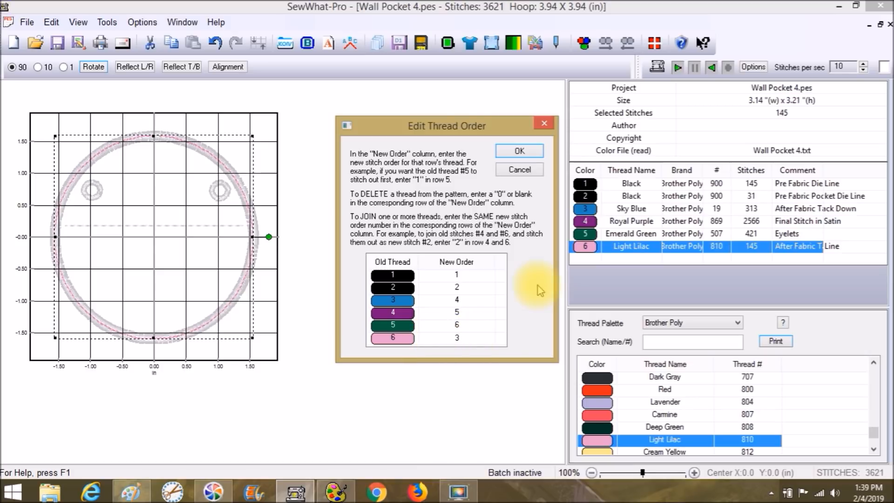
click(516, 150)
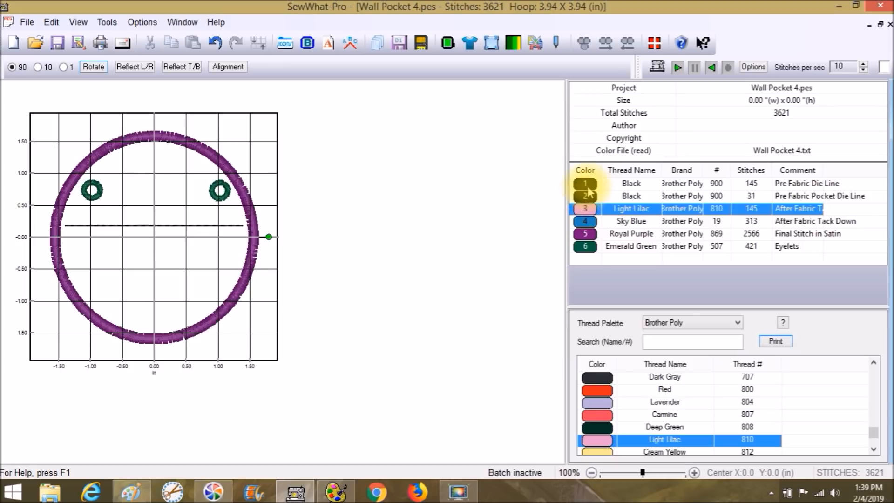
Review the stitches of color stops 1 through 6 in sequence, then recheck Royal Purple and Sky Blue.
click(588, 186)
click(586, 198)
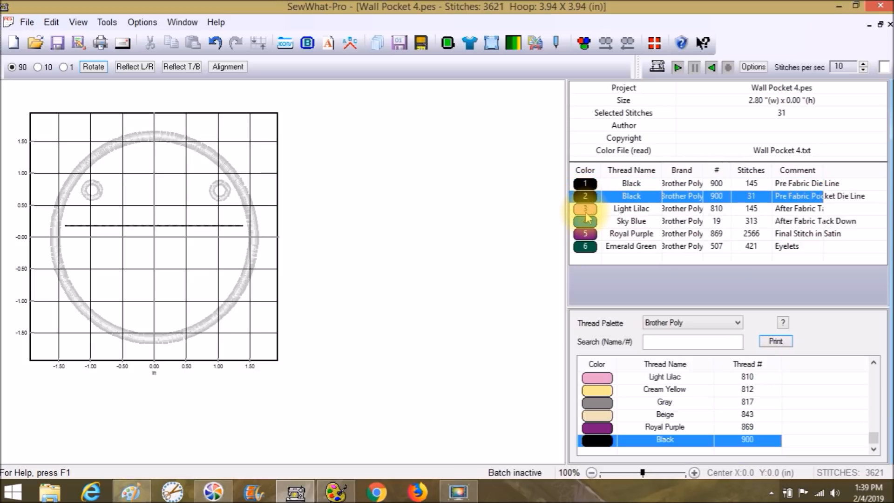
click(586, 212)
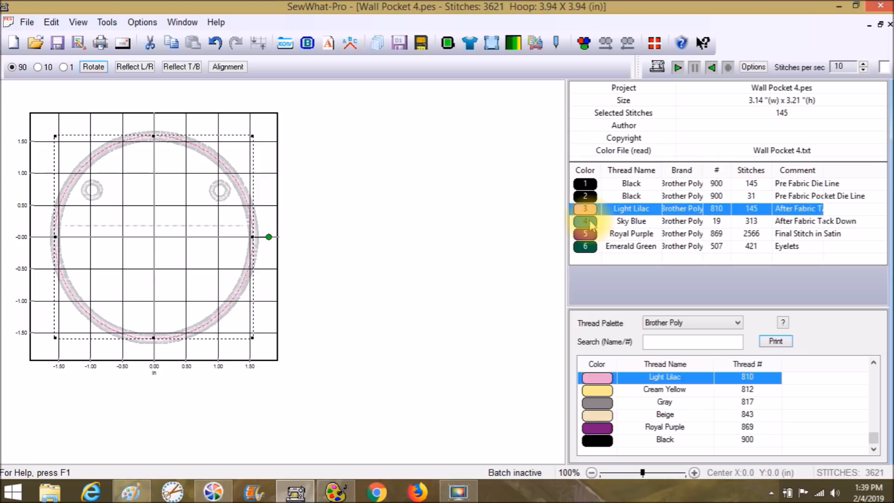
click(591, 223)
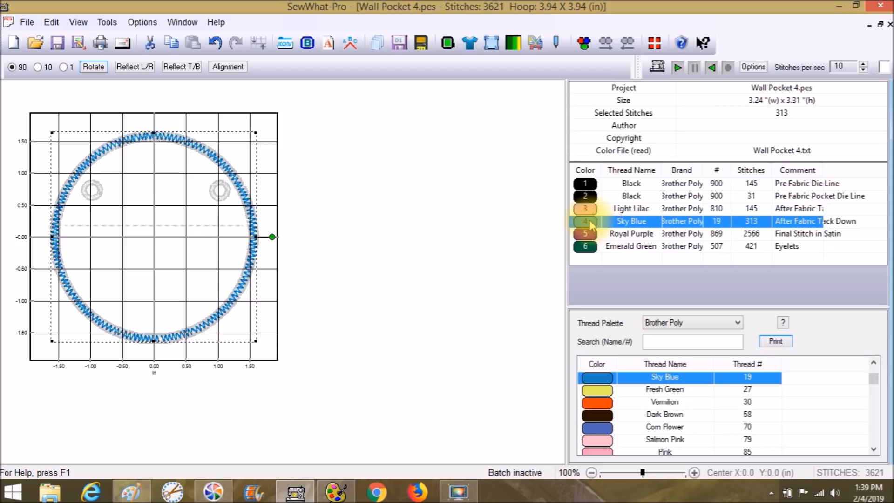
click(592, 233)
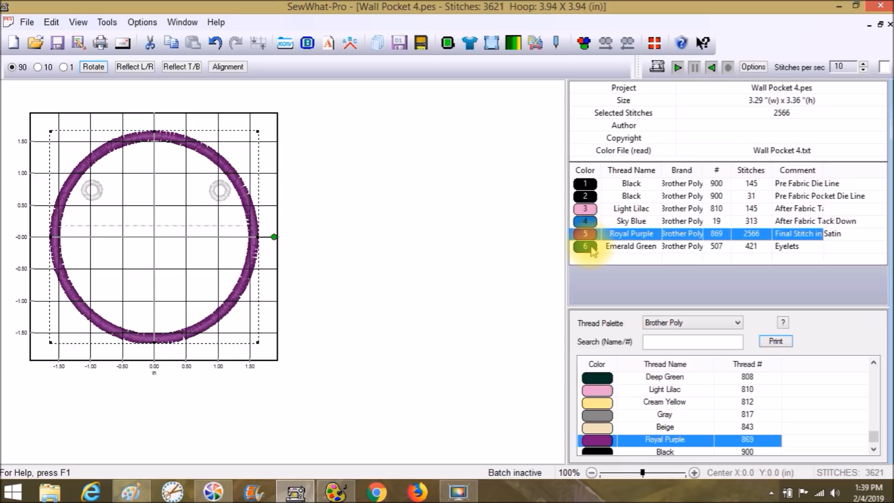
click(588, 246)
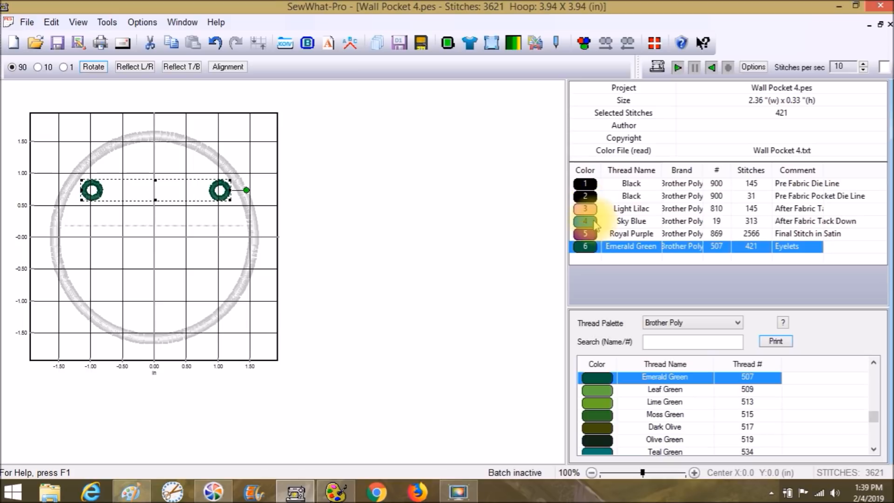
click(591, 230)
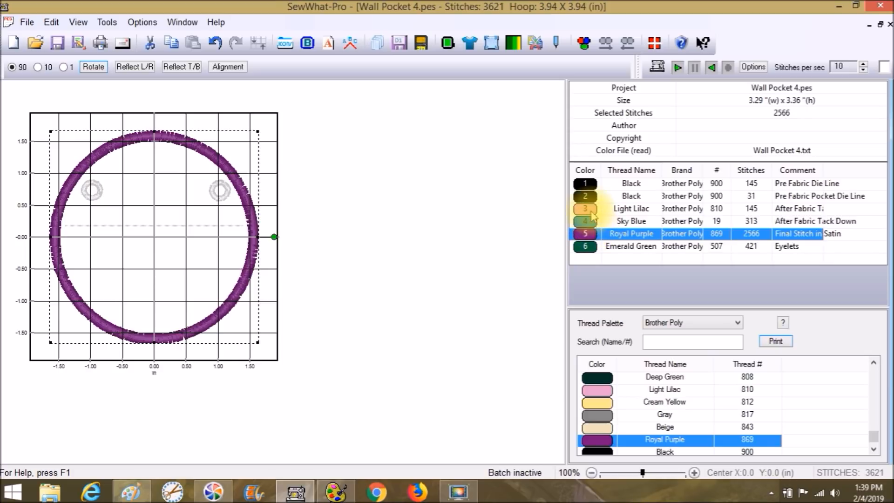
click(586, 221)
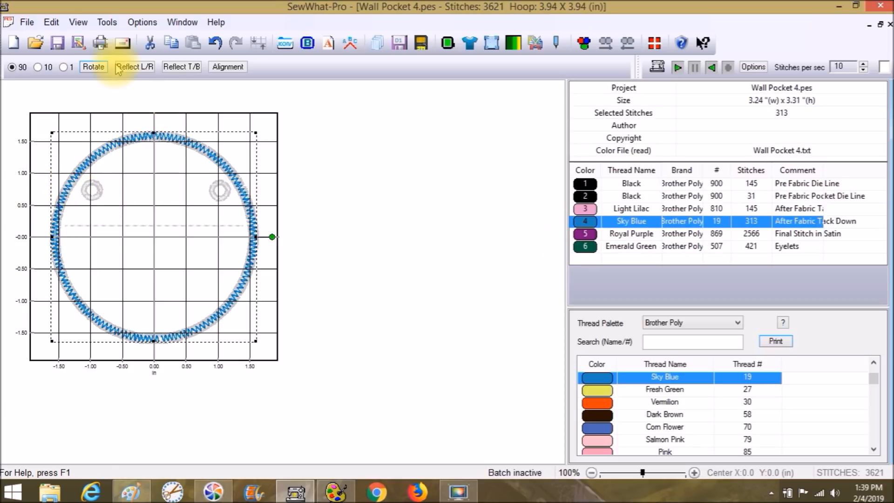
Swap the last two threads in the stitch order, setting Royal Purple to 6 and Emerald Green to 5.
click(60, 24)
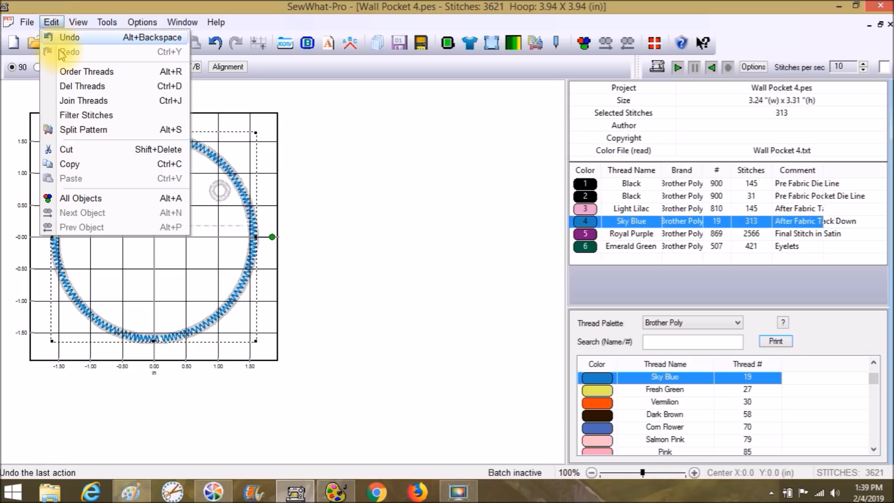
click(67, 71)
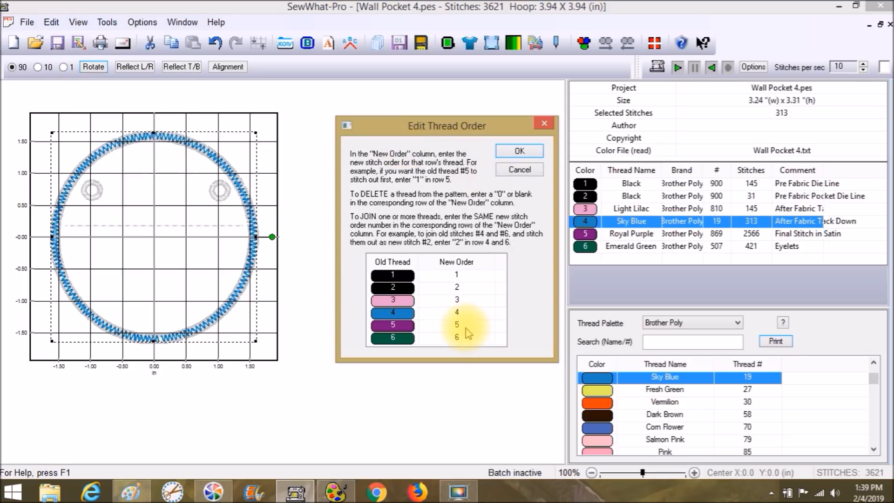
click(465, 325)
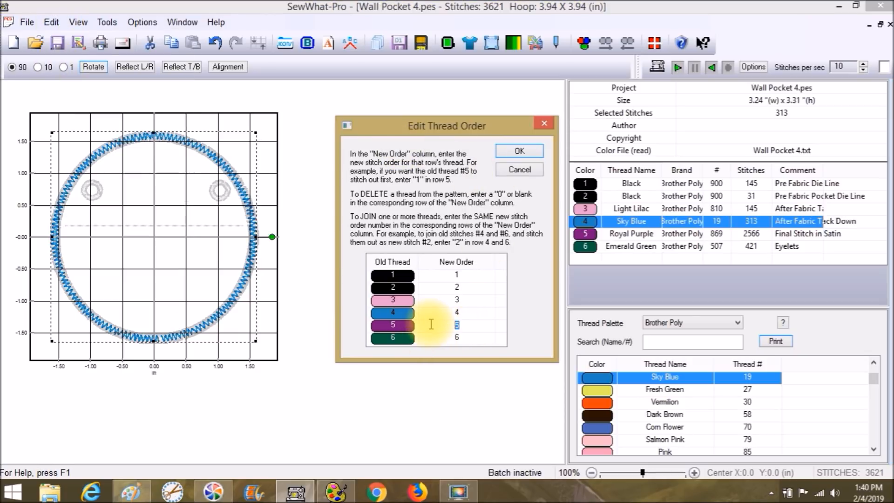
text(6)
click(465, 337)
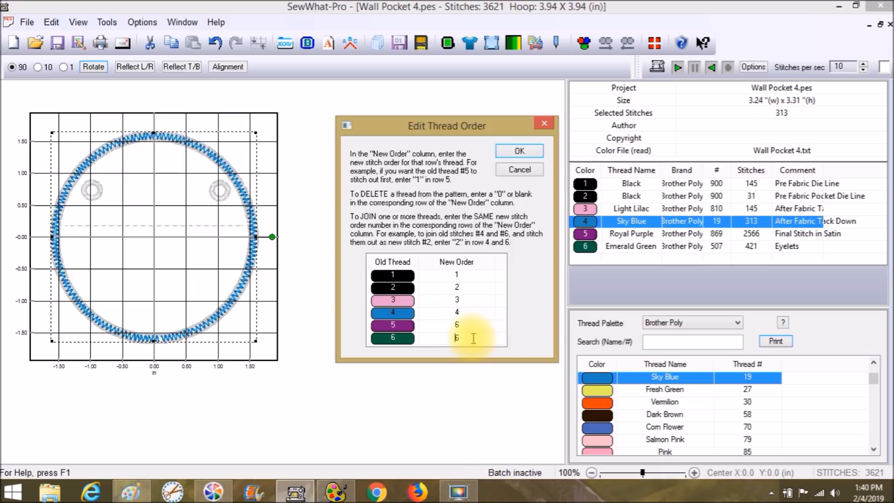
text(5)
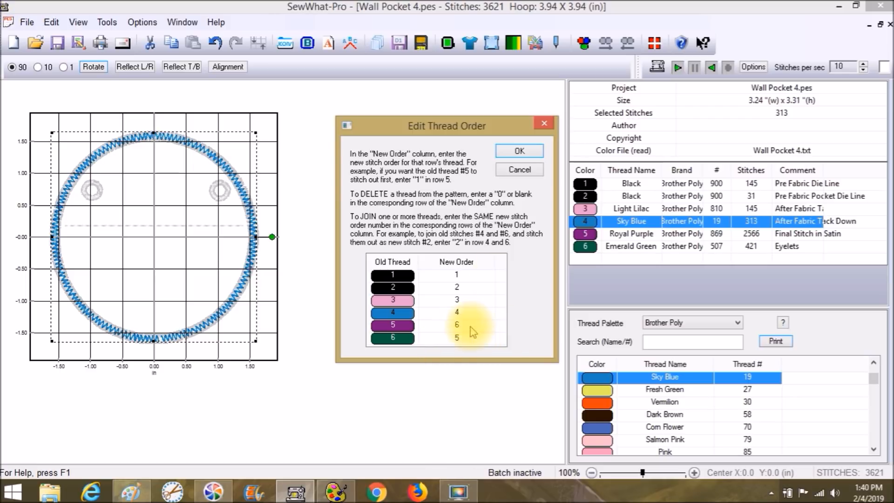
click(520, 152)
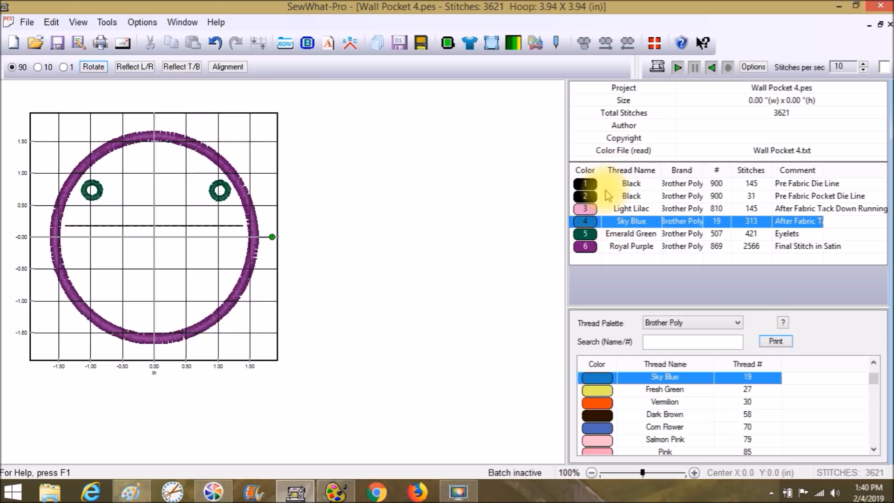
Join the adjacent Black threads of color stops 1 and 2 into one color stop.
click(583, 185)
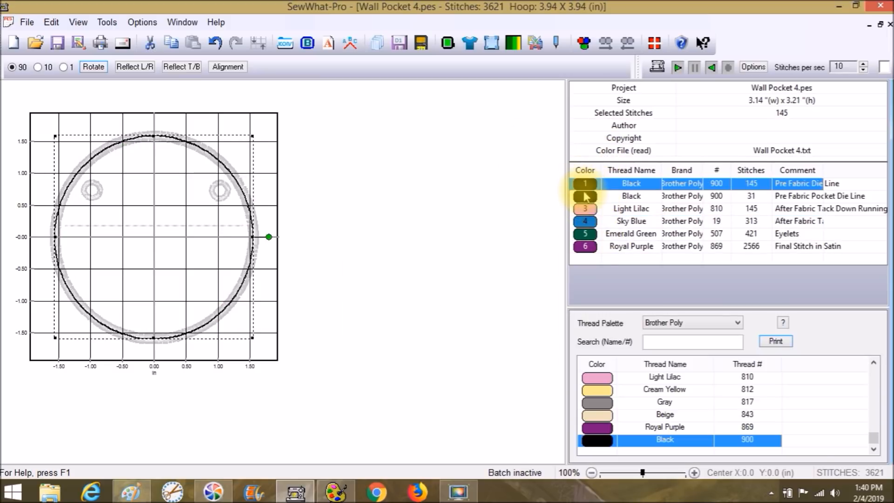
click(55, 24)
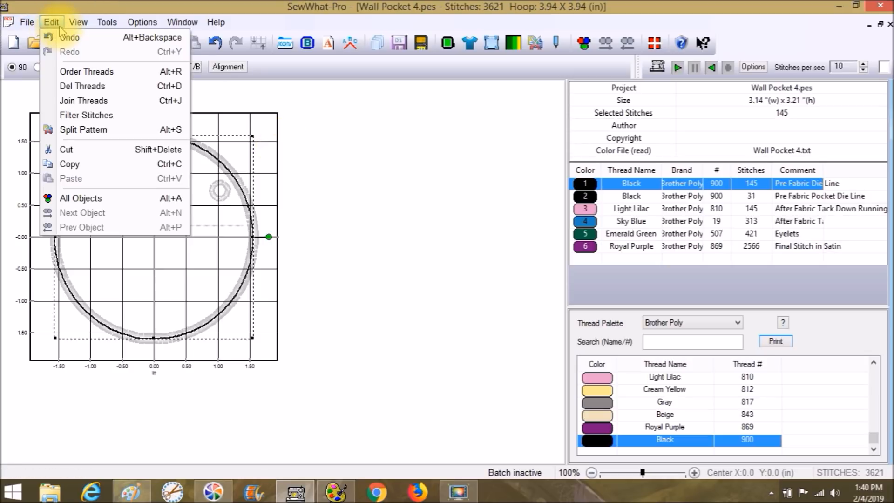
click(77, 100)
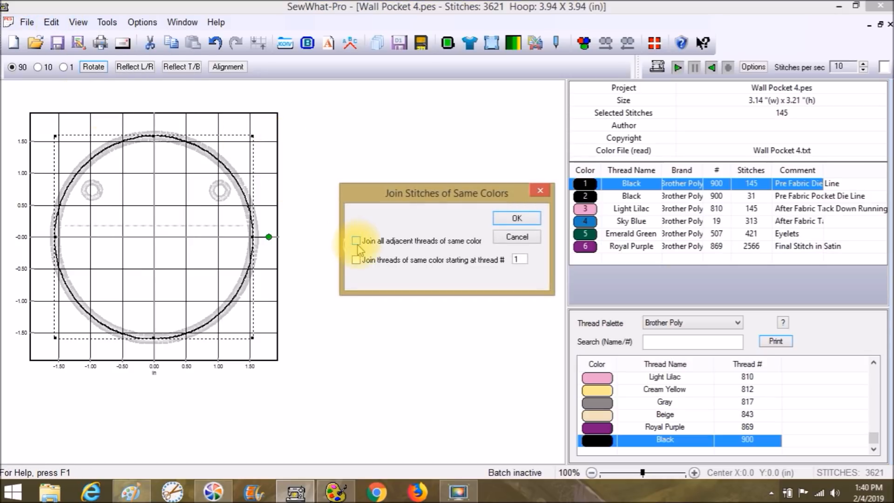
click(510, 224)
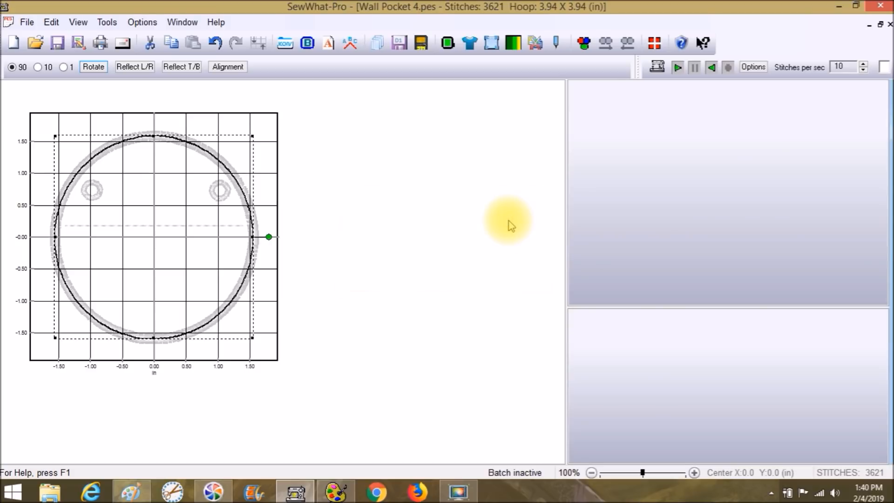
Review the stitches of all five color stops from Black to Royal Purple, and clear the selection.
click(582, 185)
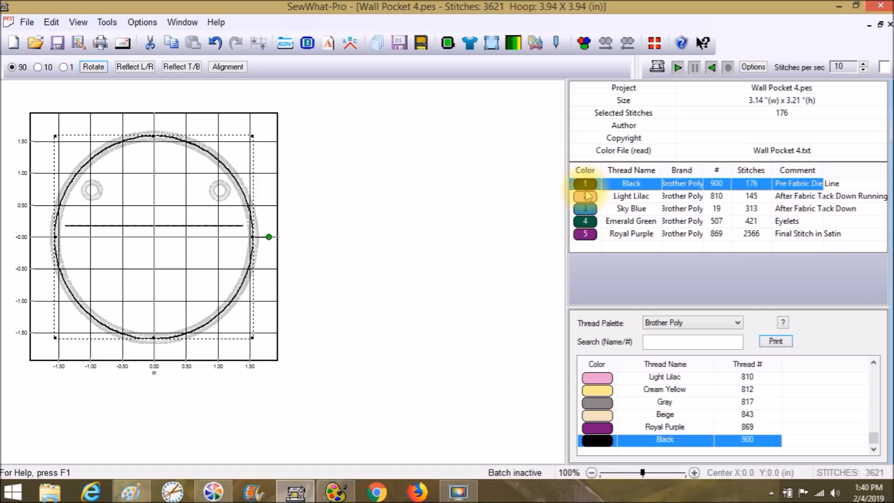
click(588, 196)
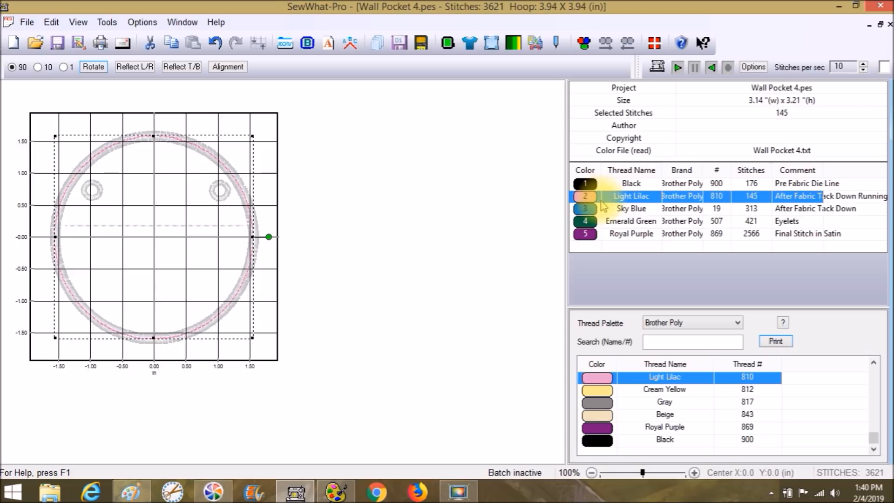
click(585, 212)
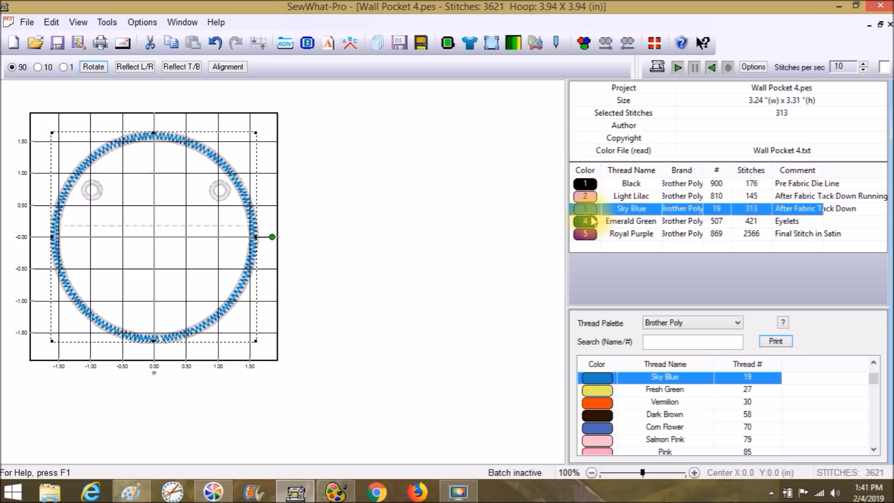
click(593, 225)
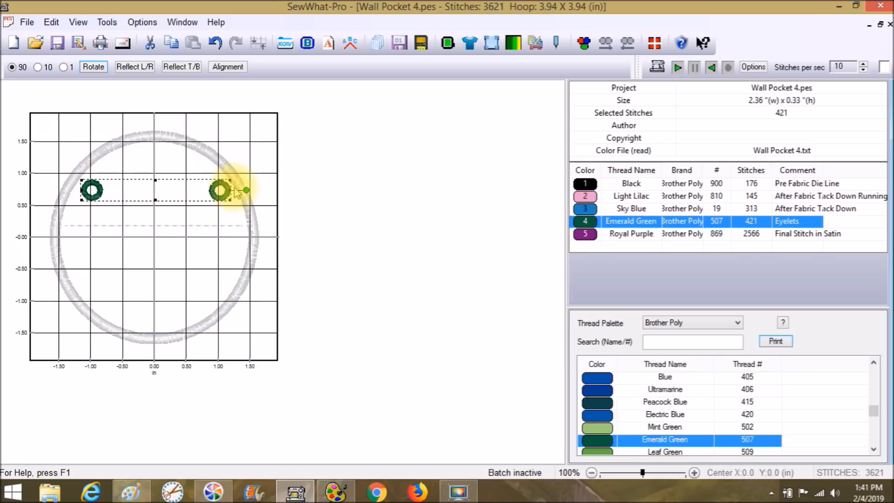
click(586, 233)
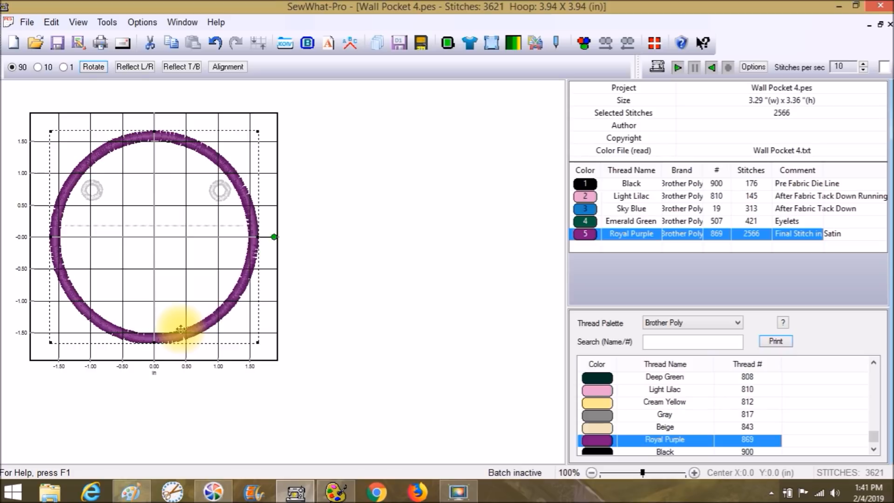
click(151, 173)
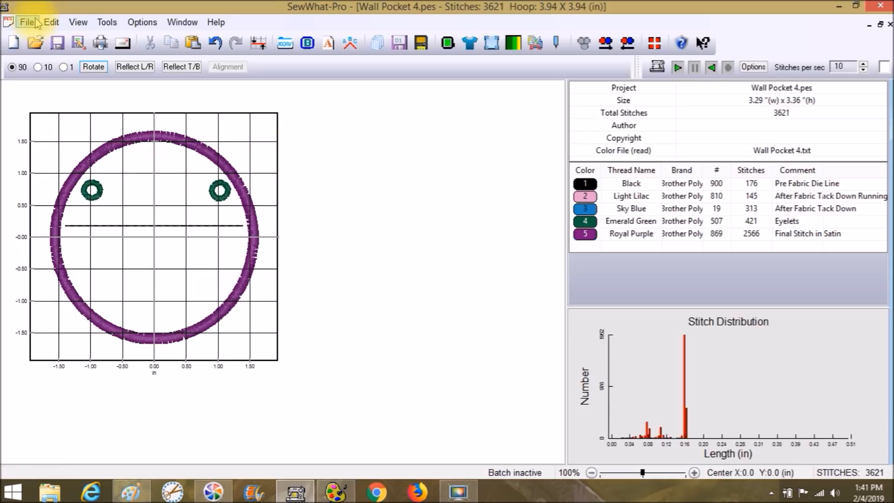
Start merging another embroidery file into the design and browse to the My Passport (G:) drive.
click(52, 22)
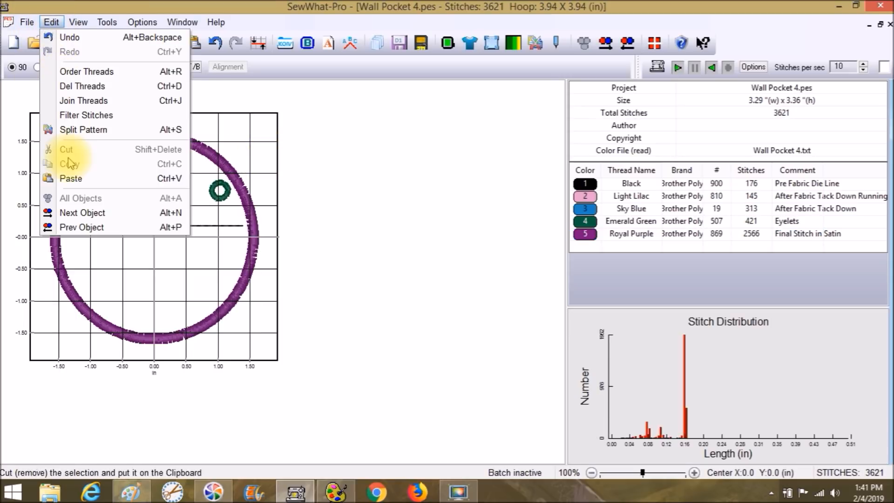
click(16, 23)
click(21, 24)
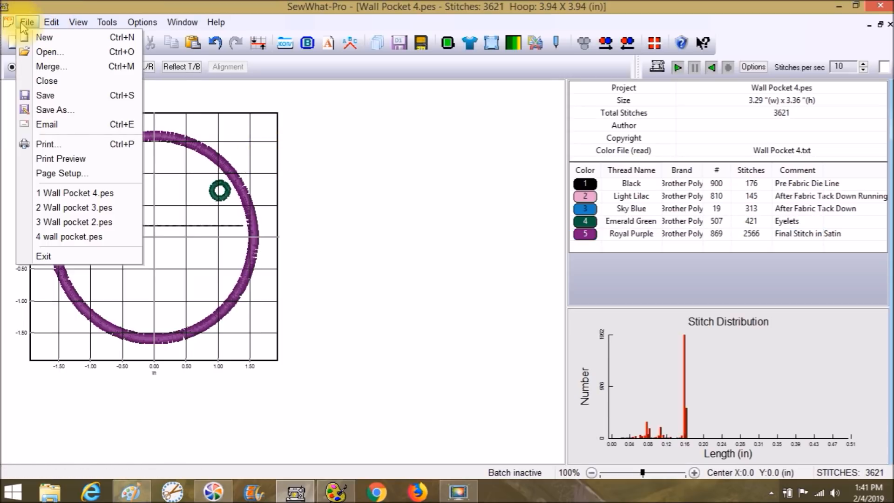
click(37, 67)
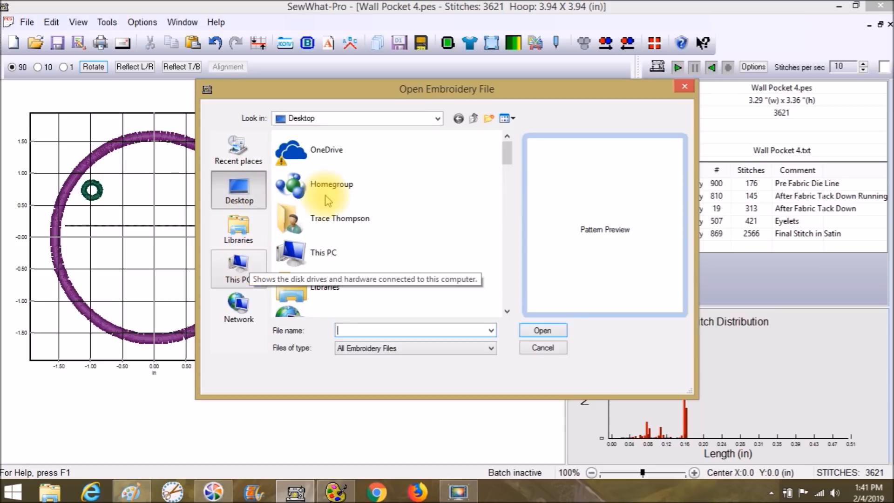
mouse_move(507, 150)
mouse_down()
mouse_move(517, 270)
mouse_move(514, 175)
mouse_move(532, 157)
mouse_up()
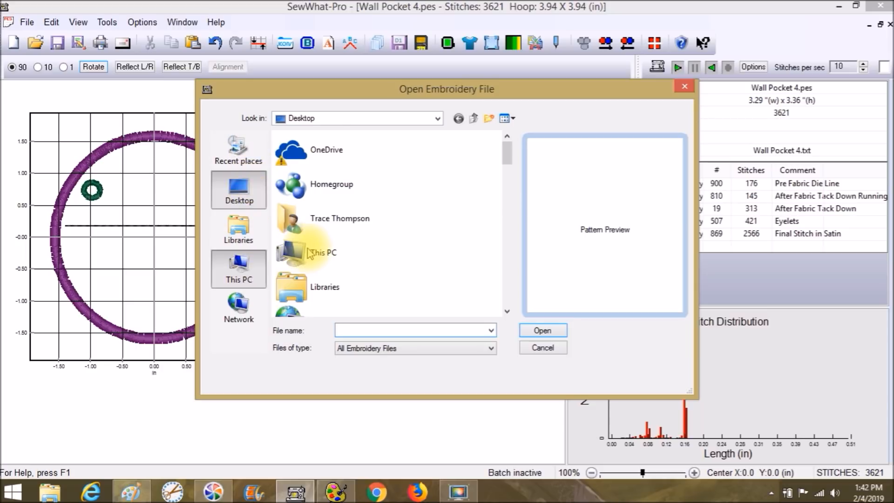
click(241, 267)
drag(503, 164, 517, 273)
double_click(354, 300)
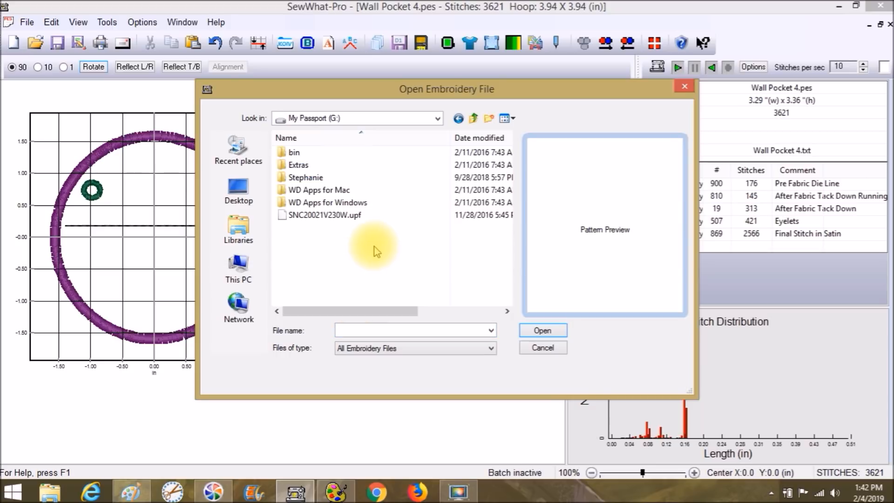
Merge CenterB.pes into the wall pocket design from the PES5.5inches folder, found under Embroidery, Etsy and PES.
double_click(300, 177)
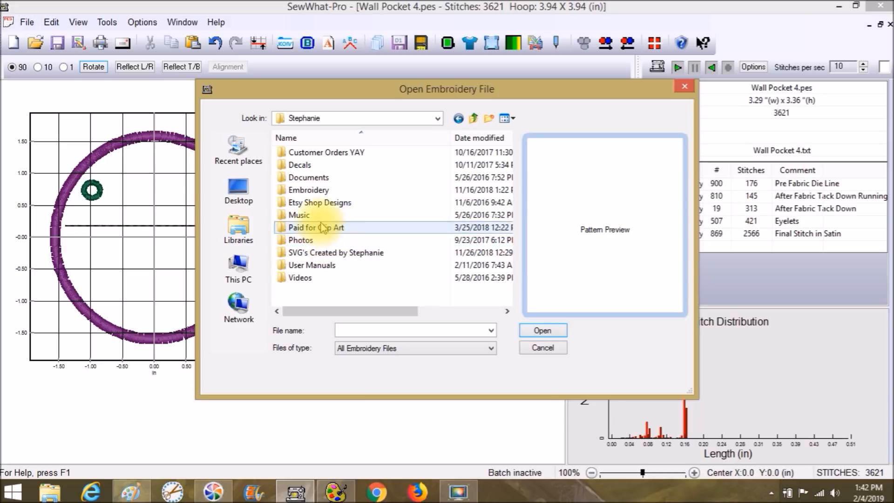
click(323, 192)
double_click(323, 192)
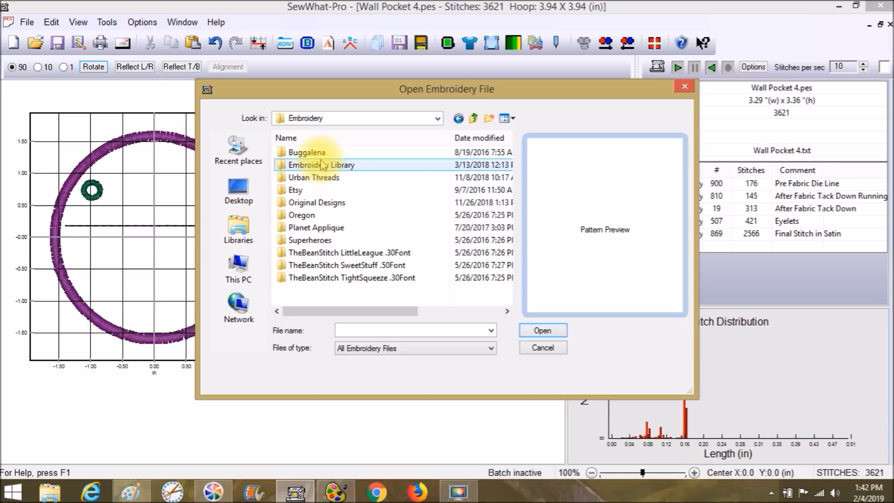
double_click(322, 194)
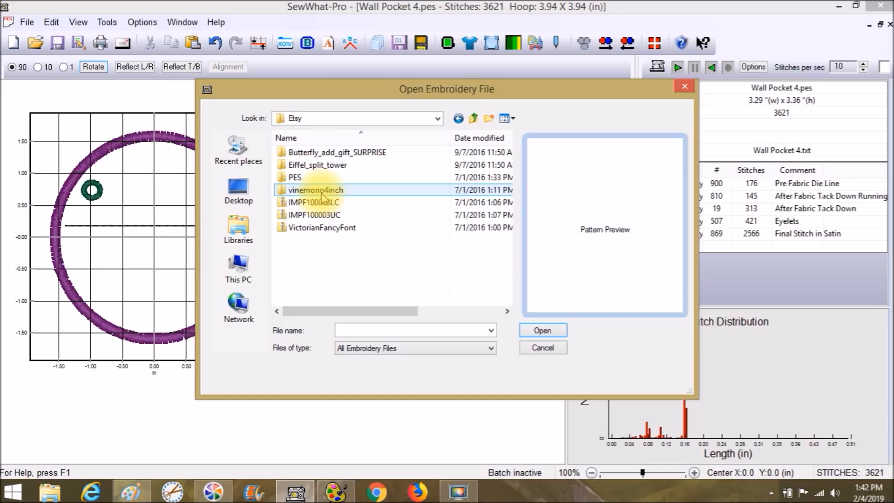
double_click(320, 177)
click(320, 152)
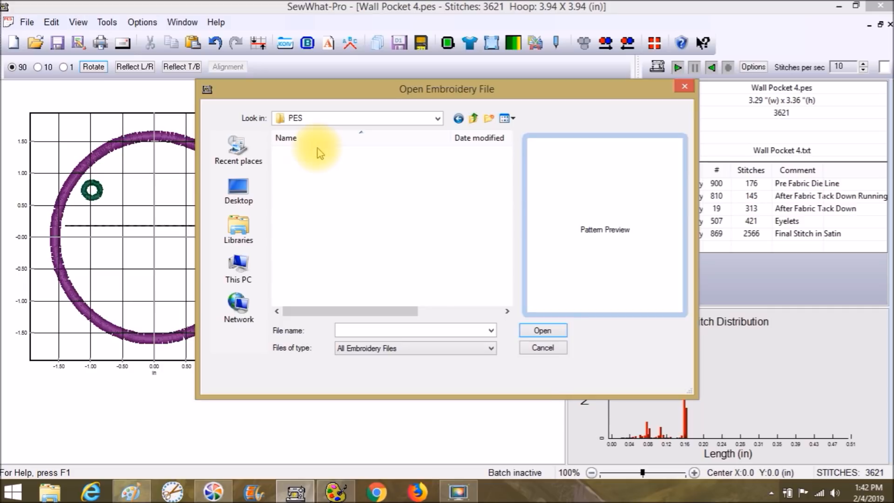
double_click(319, 152)
double_click(318, 215)
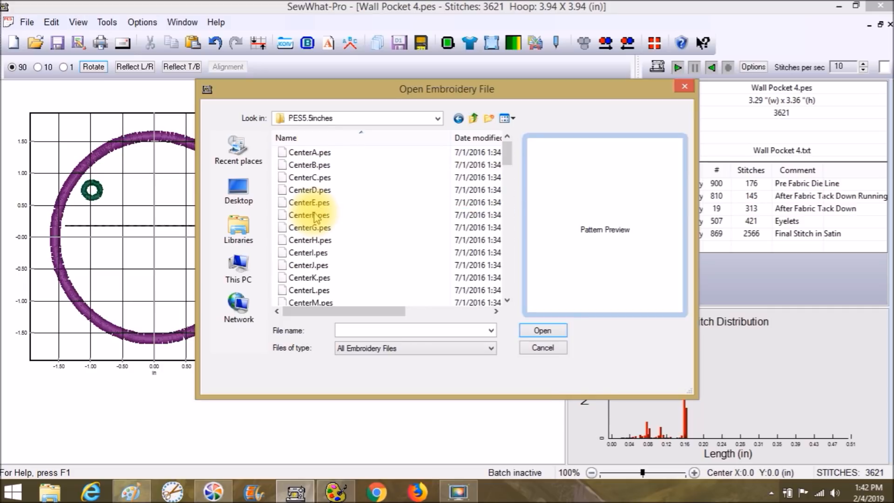
click(310, 165)
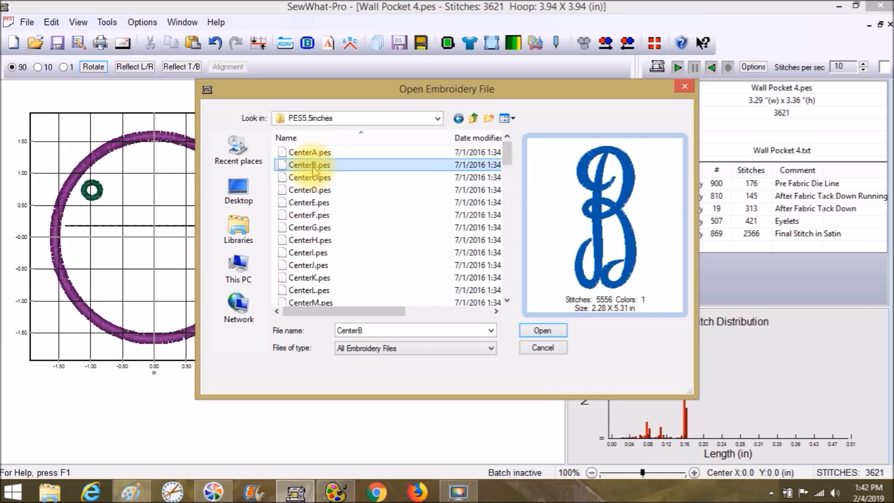
click(540, 330)
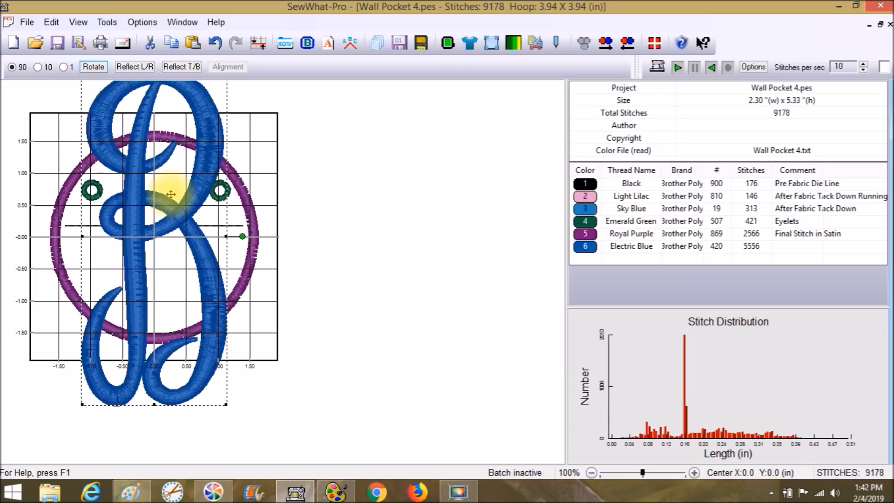
Resize the merged letter B to 1 in high with locked proportions and move it above the pocket line, between the eyelets.
click(491, 43)
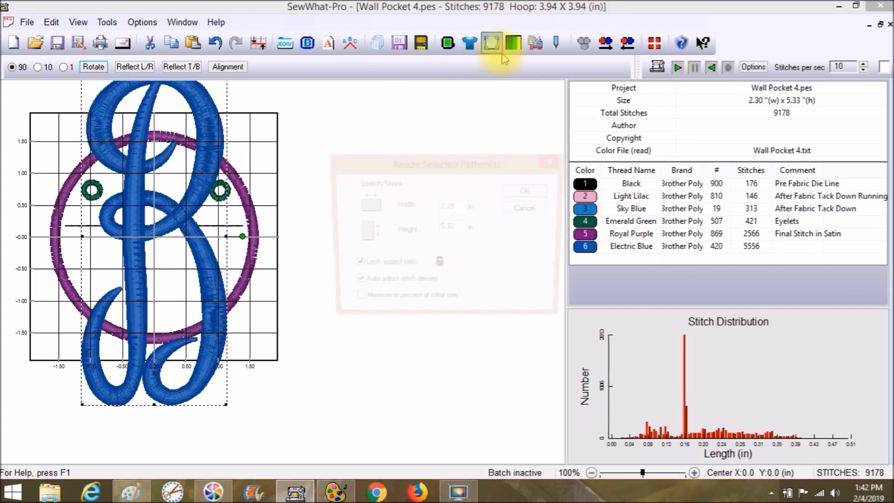
double_click(460, 229)
text(1)
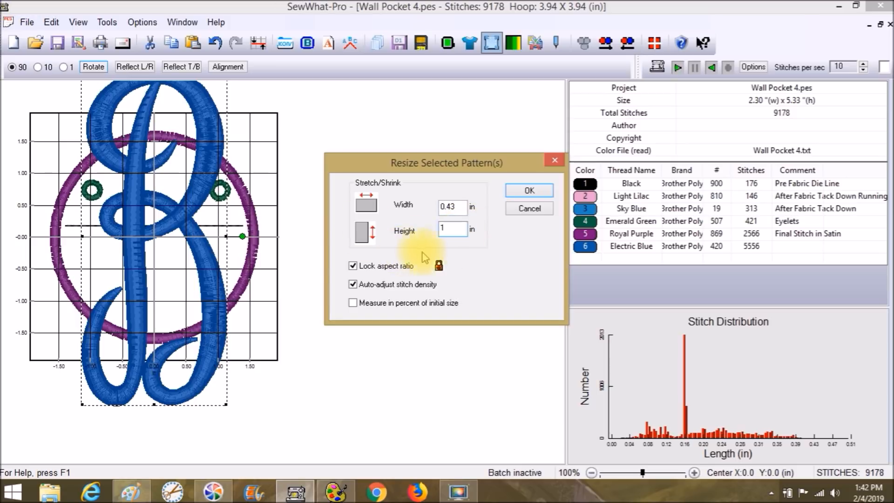
click(520, 192)
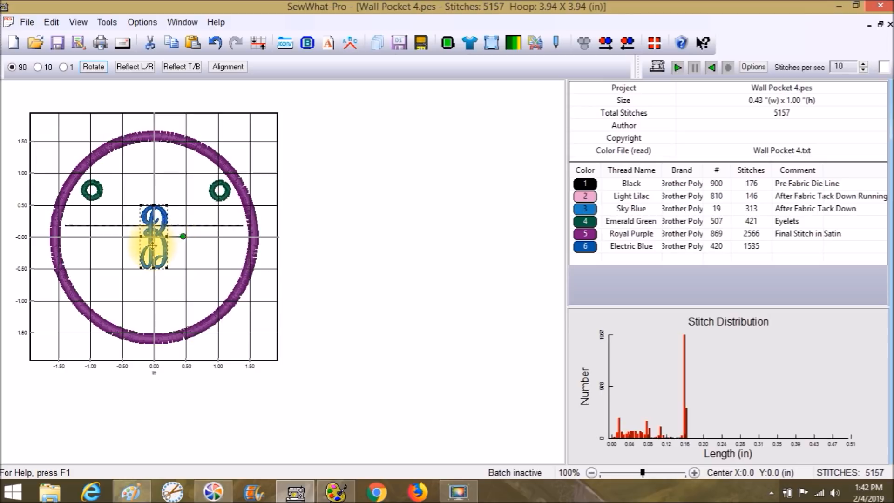
drag(155, 255, 155, 200)
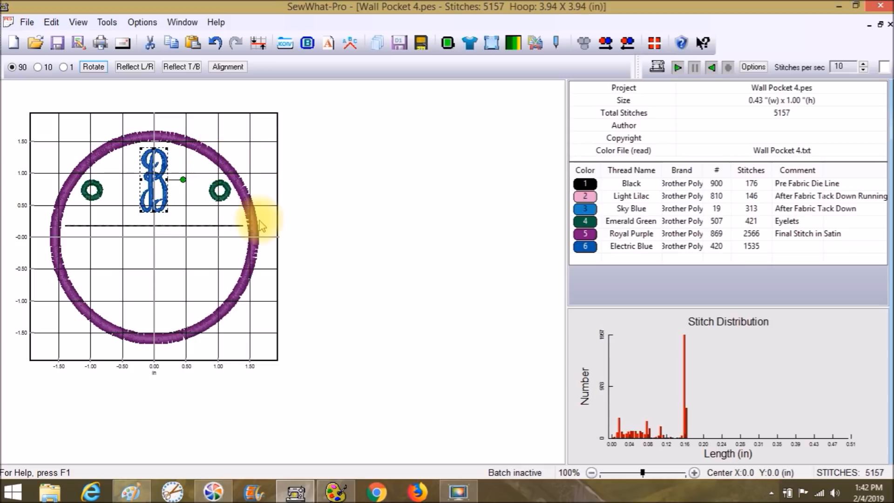
click(265, 201)
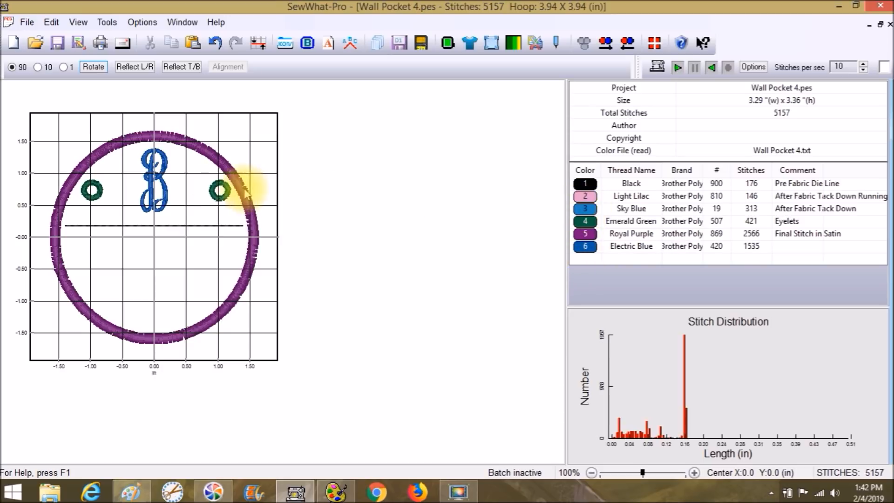
Undo the letter B's move, resize and merge.
click(214, 43)
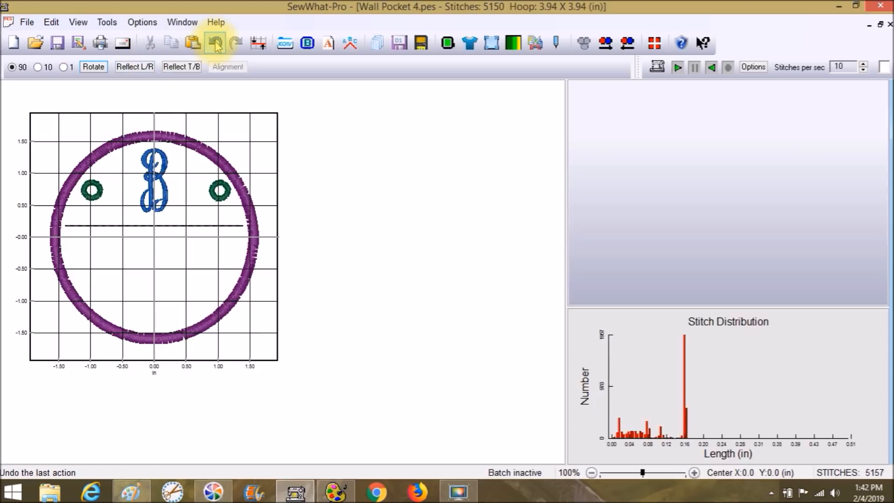
click(215, 43)
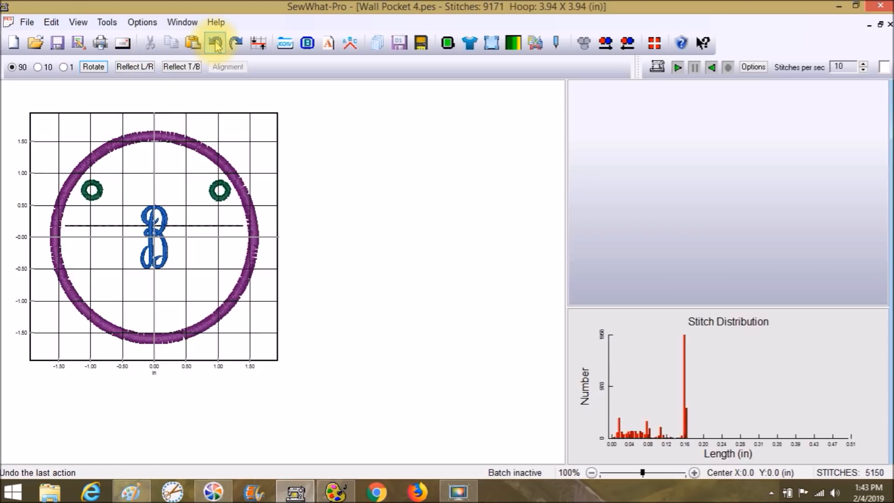
click(215, 43)
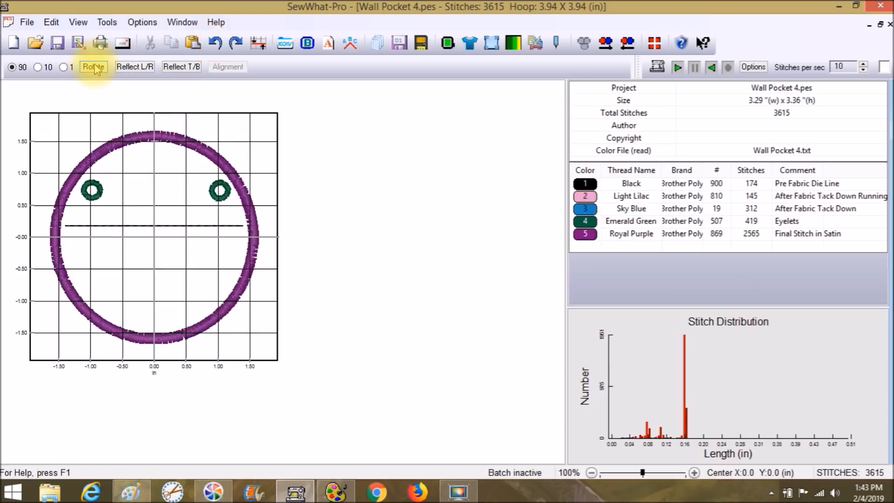
Save the design to the Desktop as a new PES file named Wall Pocket 4 Final.
click(26, 27)
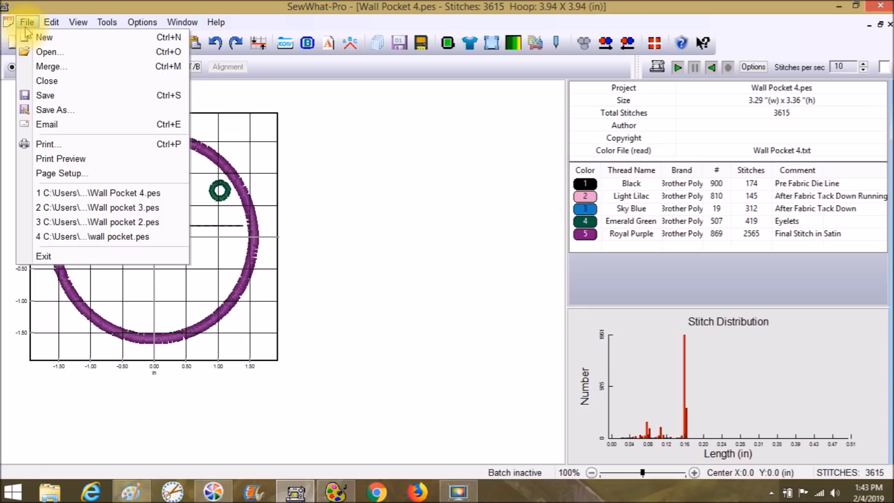
click(64, 116)
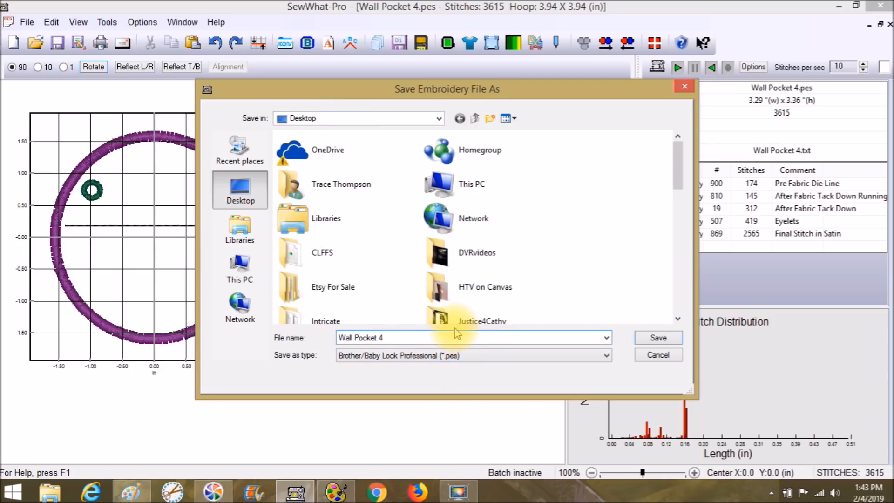
text(Final)
click(657, 340)
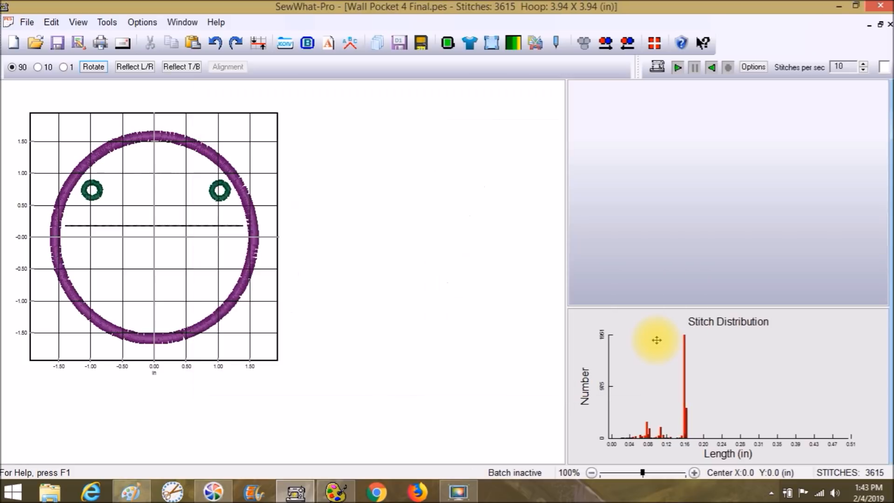